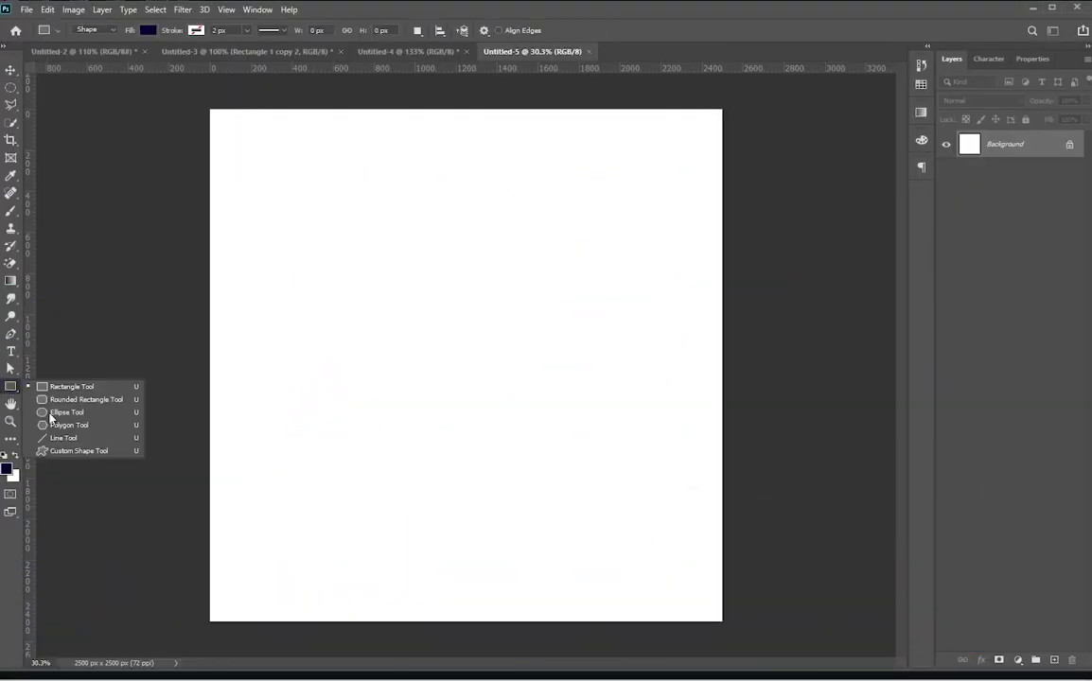
Step: Switch to the blank 2500×2500 px Untitled-5 document
click(56, 424)
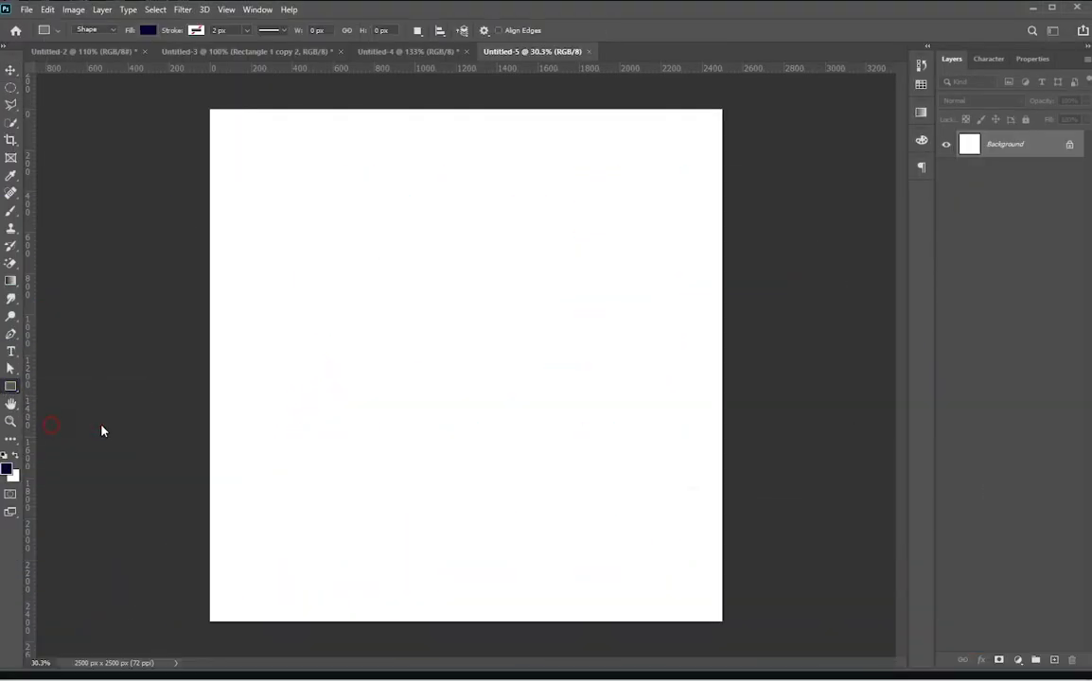
Step: Draw a navy six-sided hexagon near the top-left corner of the canvas
drag(272, 164, 283, 183)
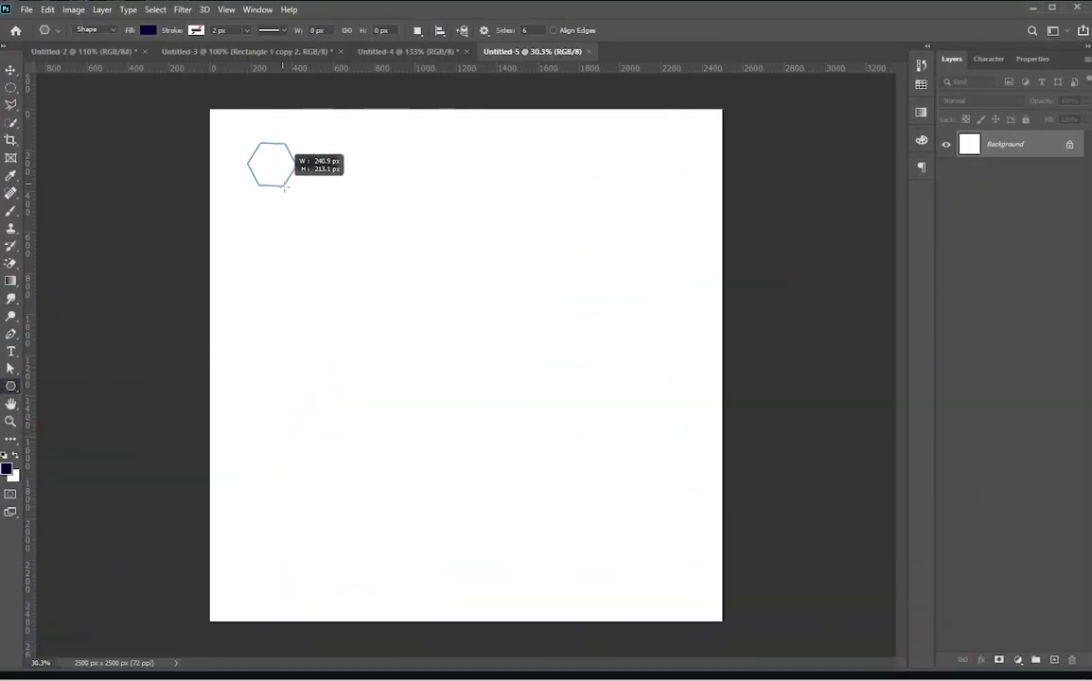
drag(283, 182, 292, 185)
key(v)
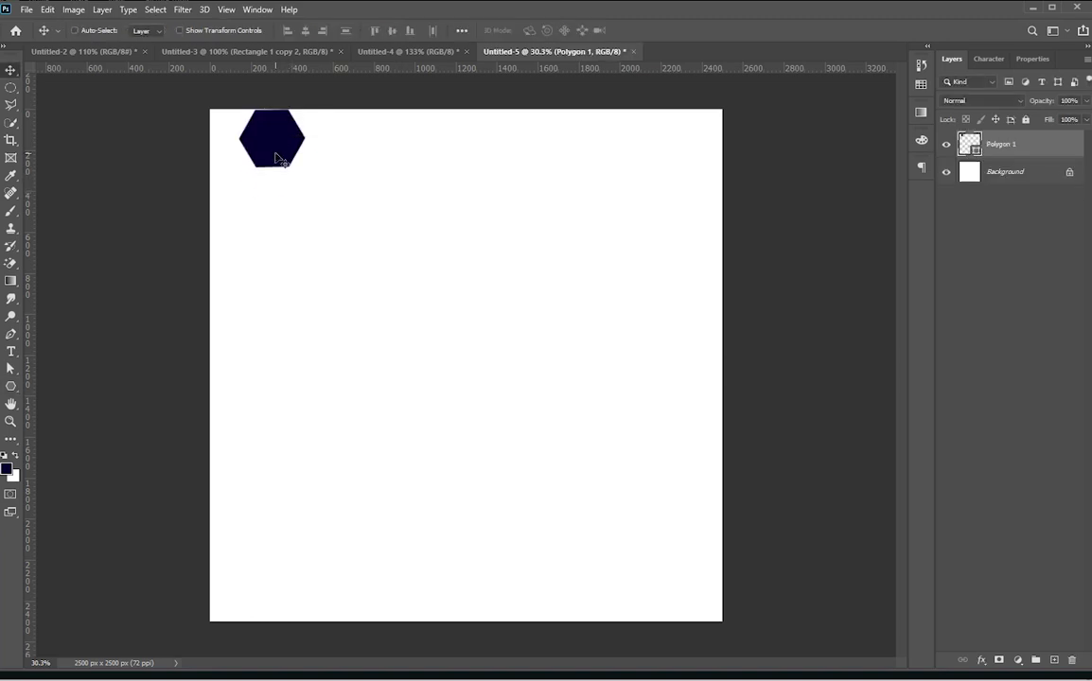
scroll(281, 182, up, 3)
Step: Apply and commit free transforms on the hexagon
key(ctrl+t)
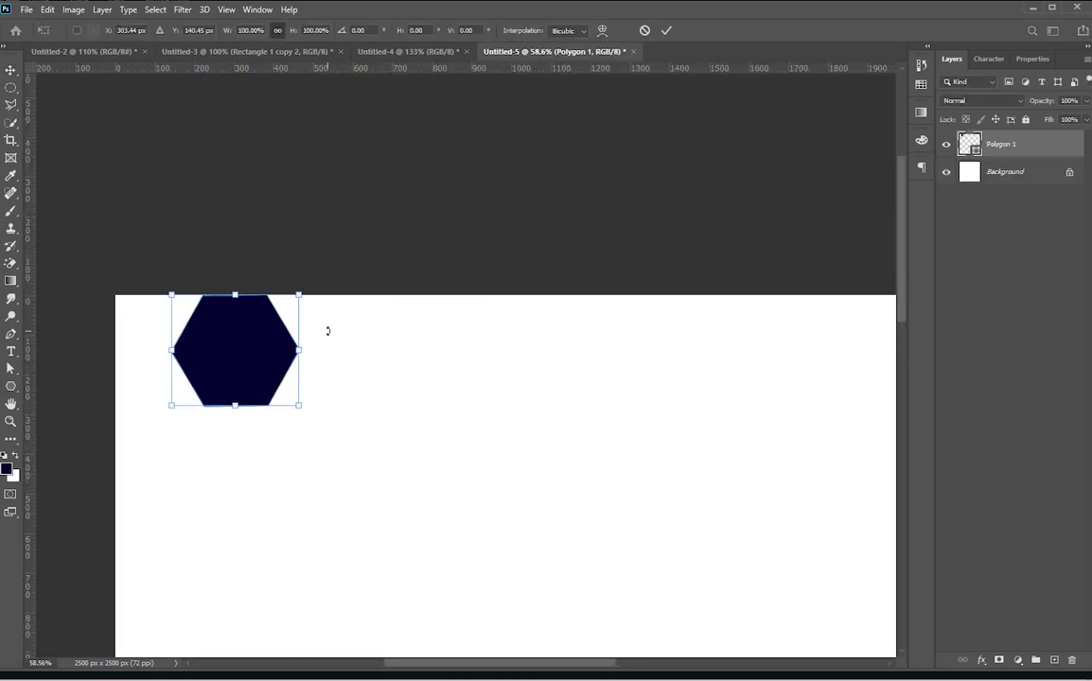
key(Return)
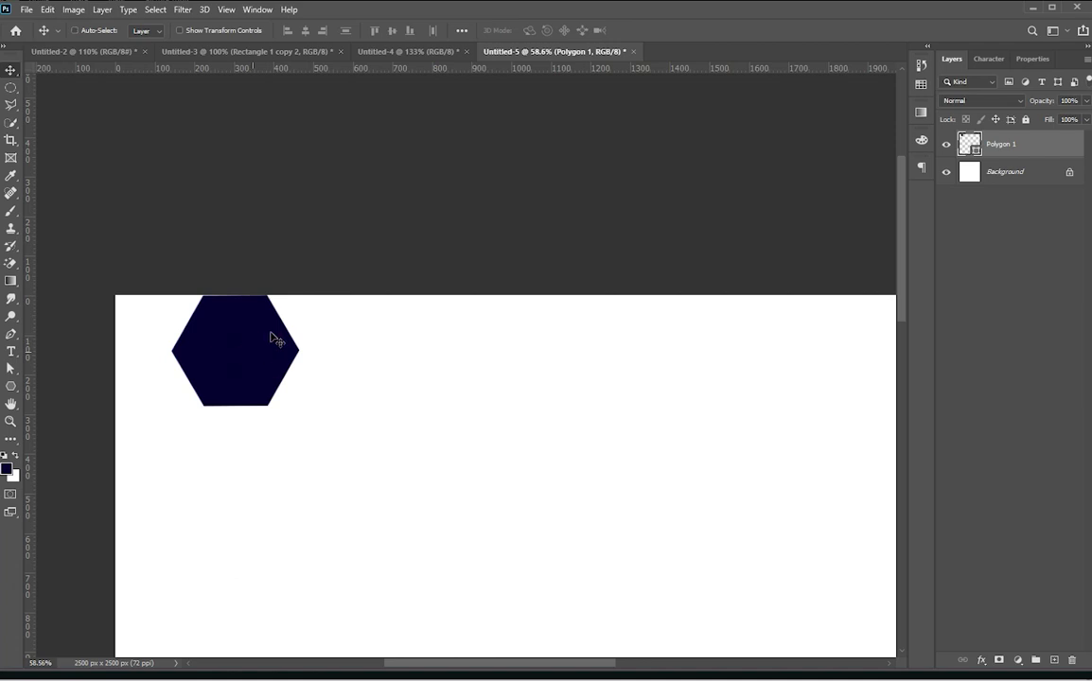
key(ctrl+t)
key(Return)
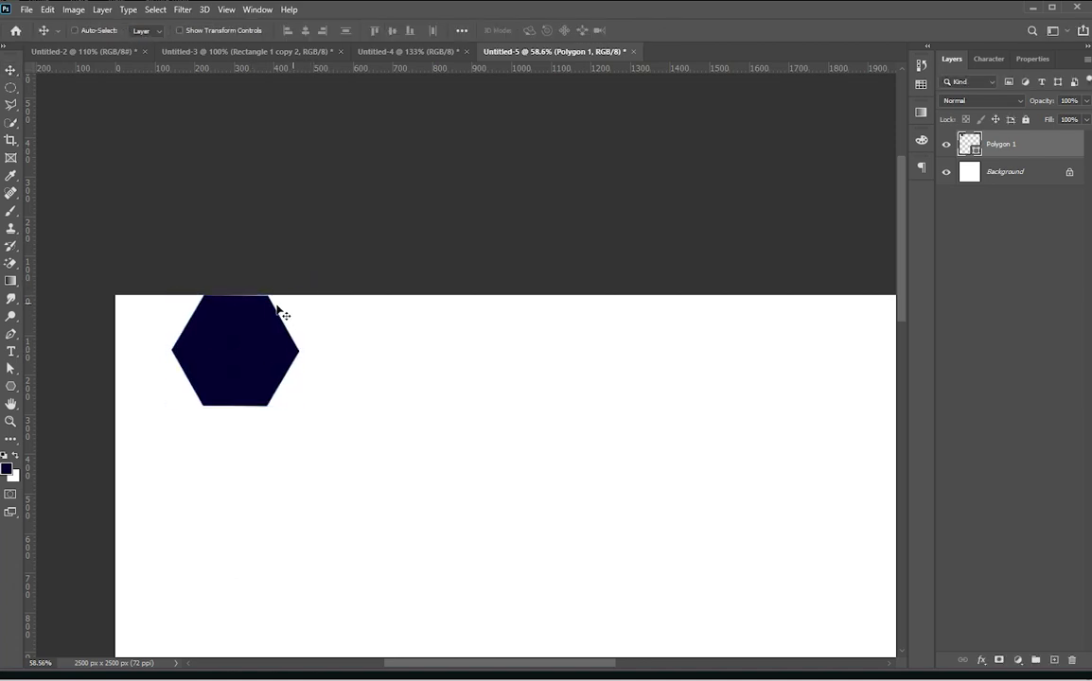
key(ctrl+t)
scroll(239, 320, up, 3)
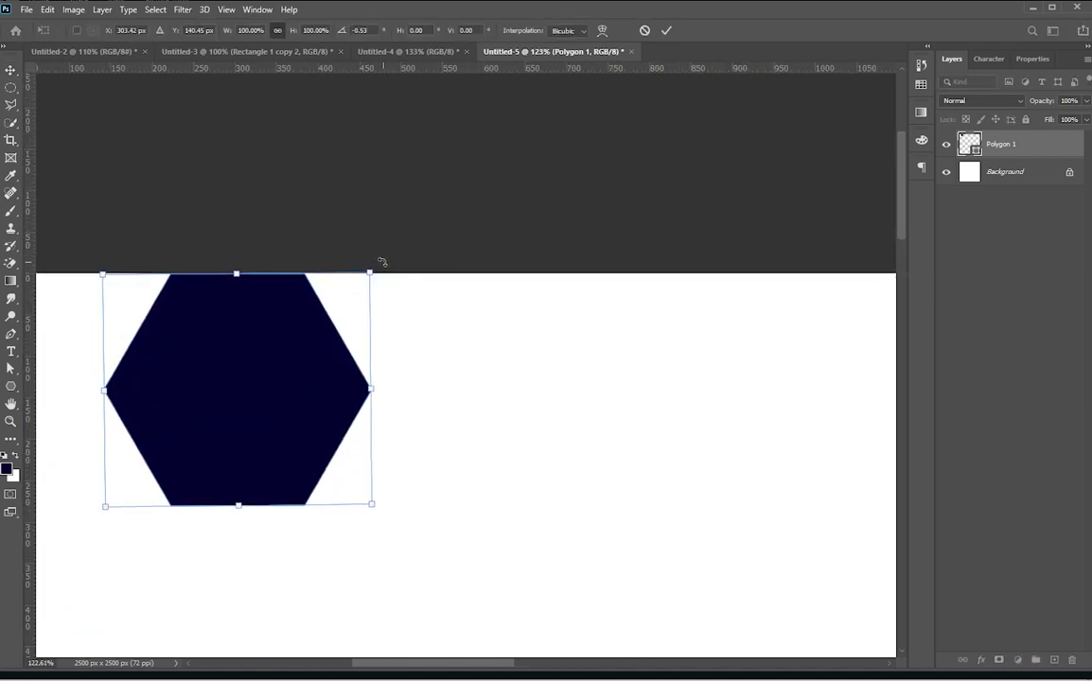
key(Return)
scroll(262, 503, down, 2)
scroll(262, 503, down, 2)
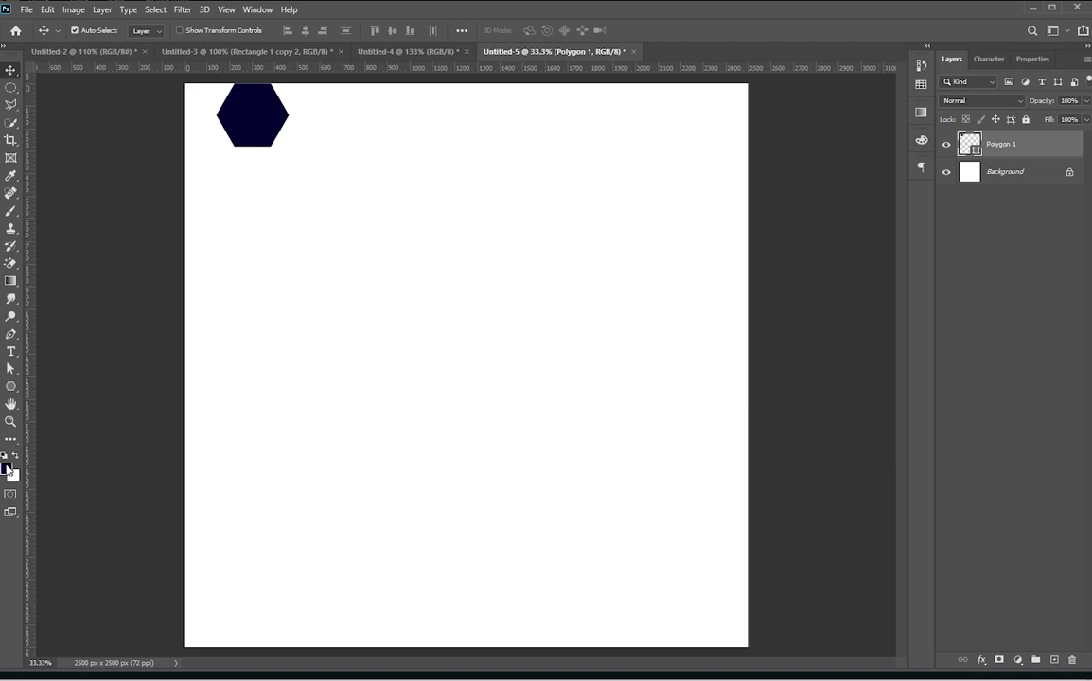
Step: Set the foreground to near black and refill the hexagon white with a thin grey outline
click(5, 468)
click(1047, 172)
drag(264, 128, 264, 140)
key(u)
click(148, 30)
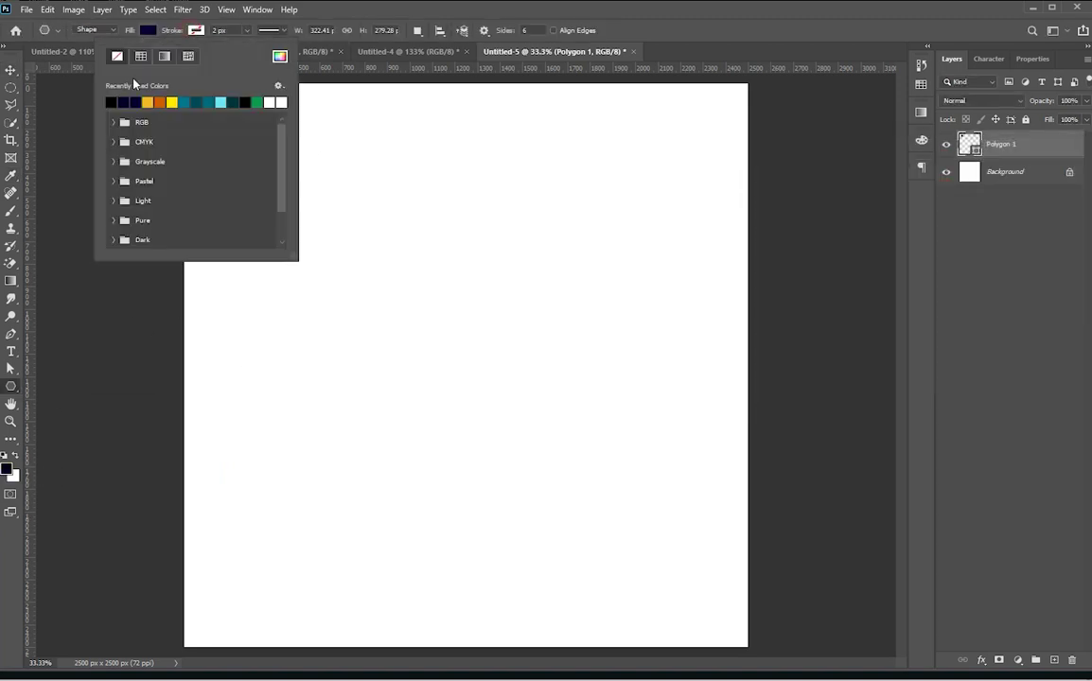
click(323, 118)
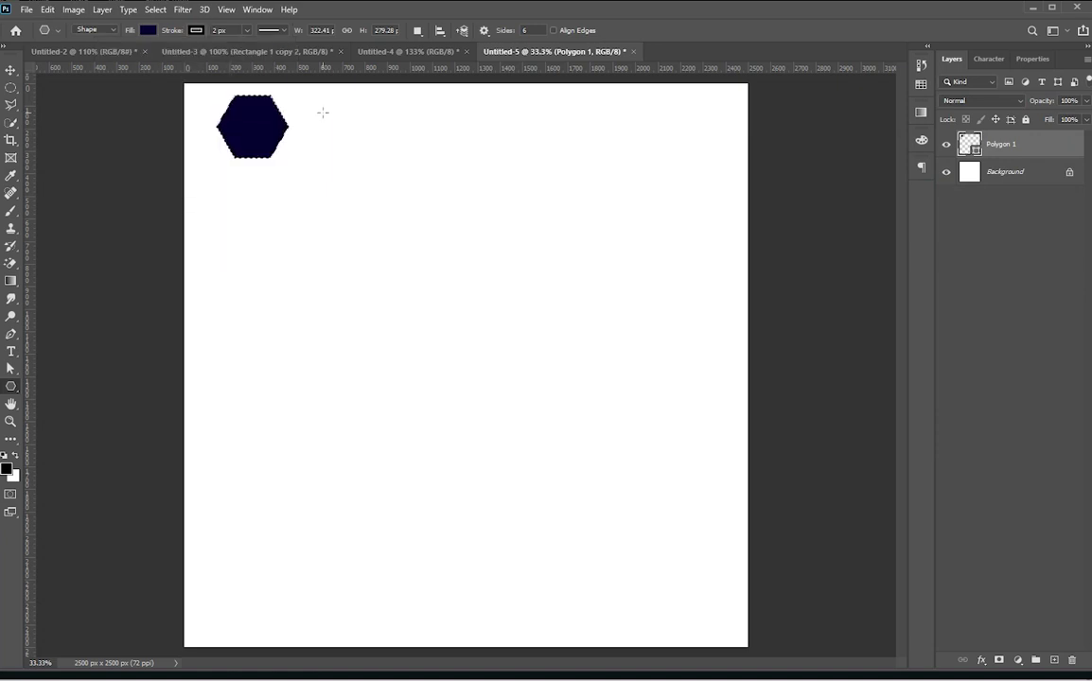
Step: Alt-drag a copy of the hexagon directly beneath the original
key(v)
drag(264, 139, 267, 194)
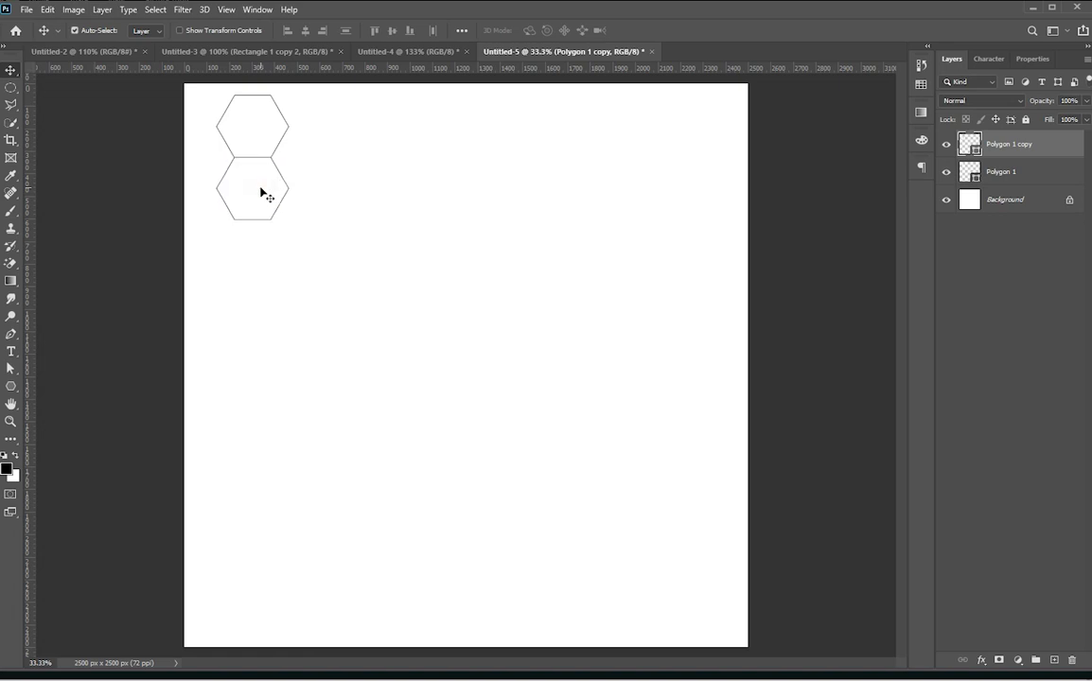
mouse_move(254, 140)
mouse_down()
mouse_move(253, 284)
mouse_move(255, 134)
mouse_up()
Step: Align the hexagon pair and duplicate it downward into a longer column
key(Down)
key(Down)
shift+click(276, 166)
drag(273, 161, 272, 286)
key(ctrl+z)
drag(239, 208, 248, 578)
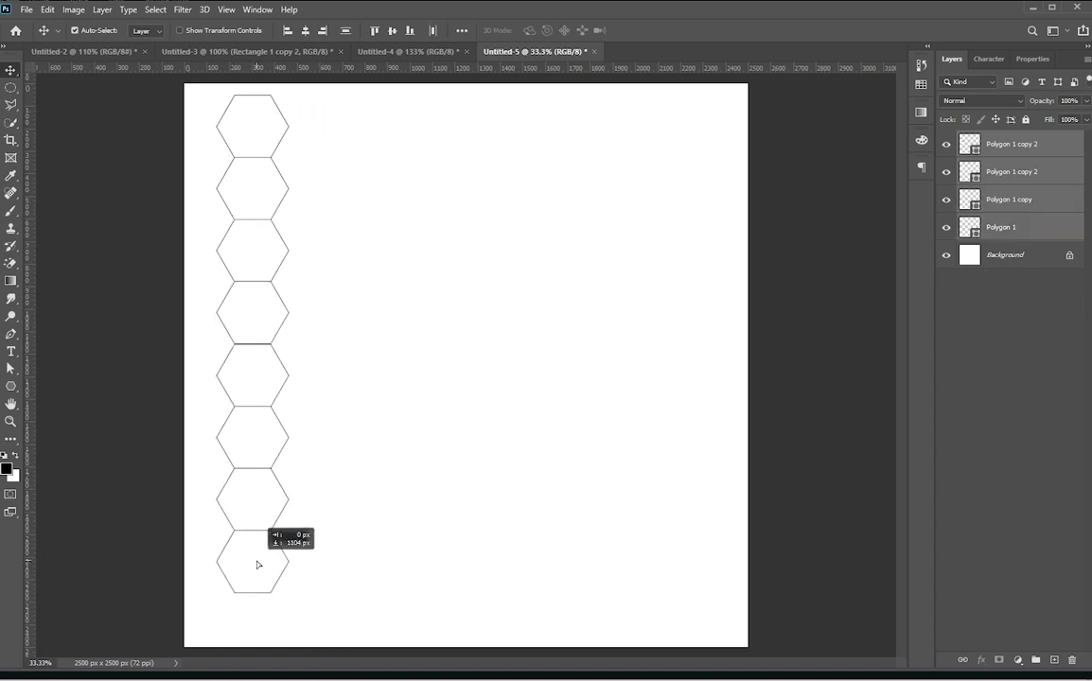
scroll(330, 434, down, 1)
Step: Duplicate the column offset to the right, nudged left and up to interlock
drag(343, 151, 253, 521)
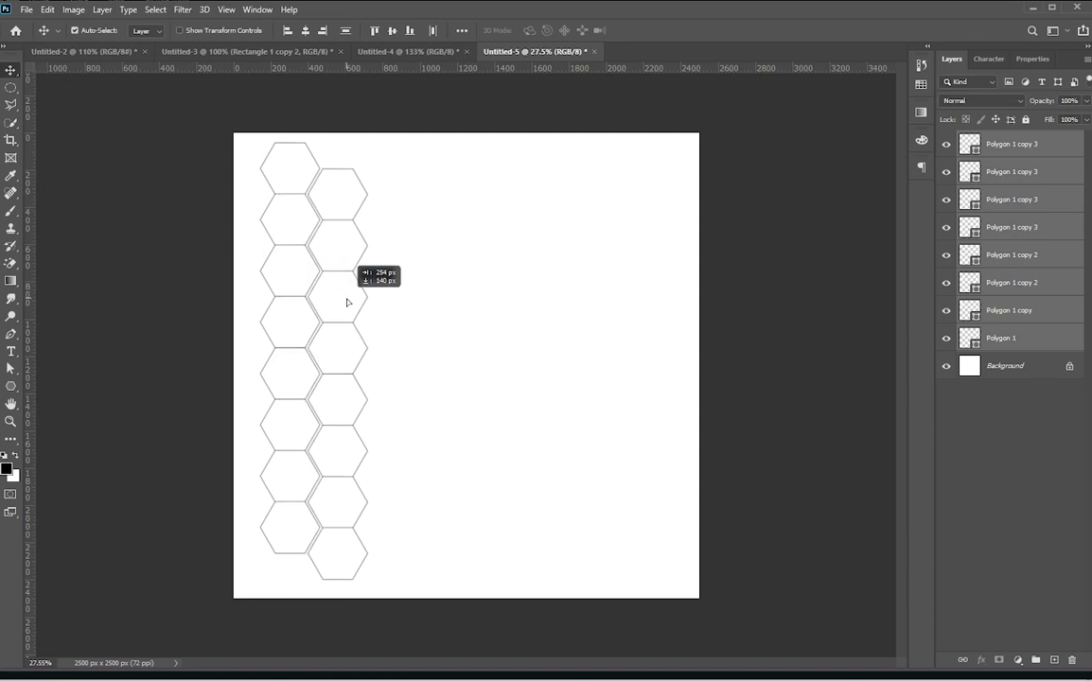
drag(308, 282, 355, 308)
key(Left)
key(Left)
key(Left)
key(Left)
key(Up)
key(Up)
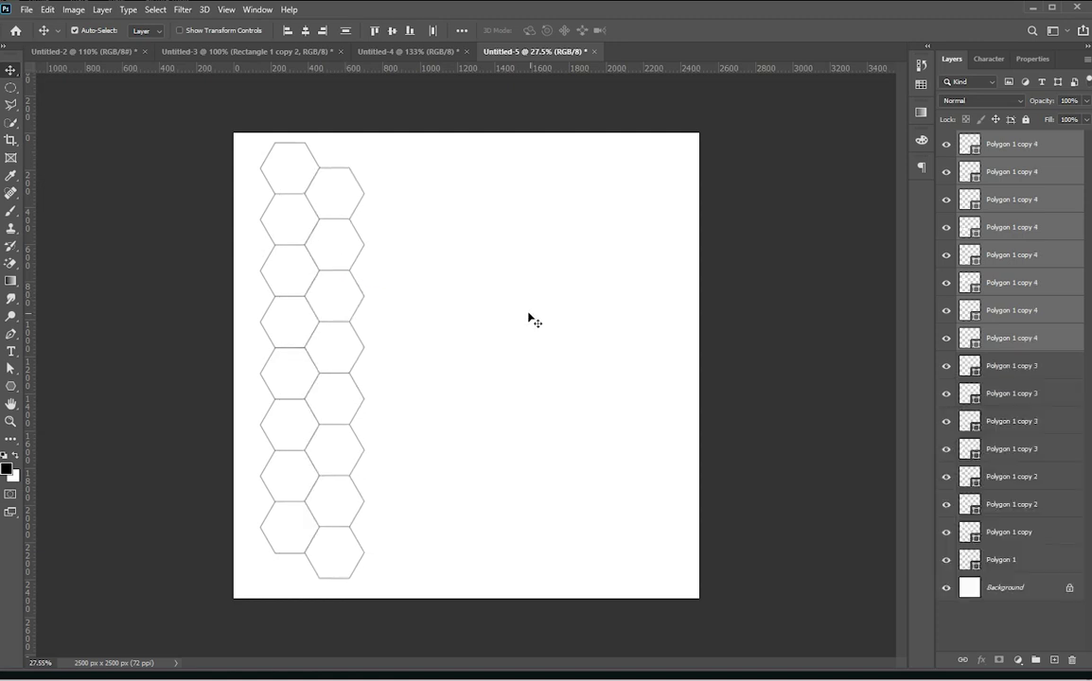
drag(398, 137, 249, 575)
Step: Duplicate the hexagon columns rightward across the canvas, nudging them into alignment
drag(348, 347, 504, 353)
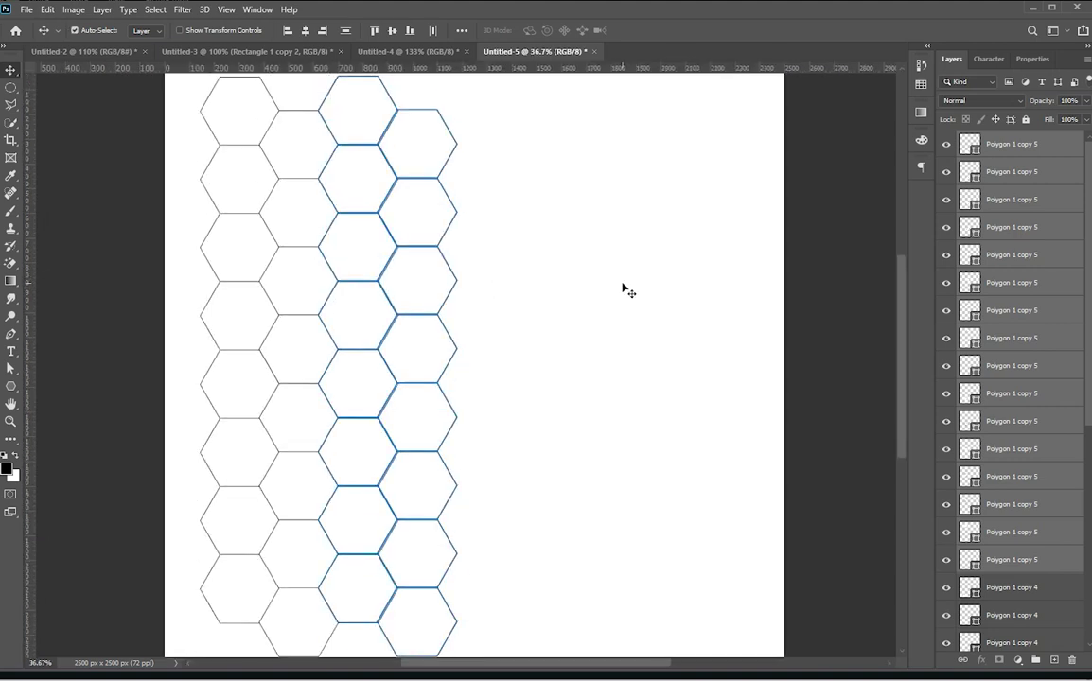
ctrl+click(597, 302)
drag(516, 141, 239, 558)
drag(426, 372, 606, 372)
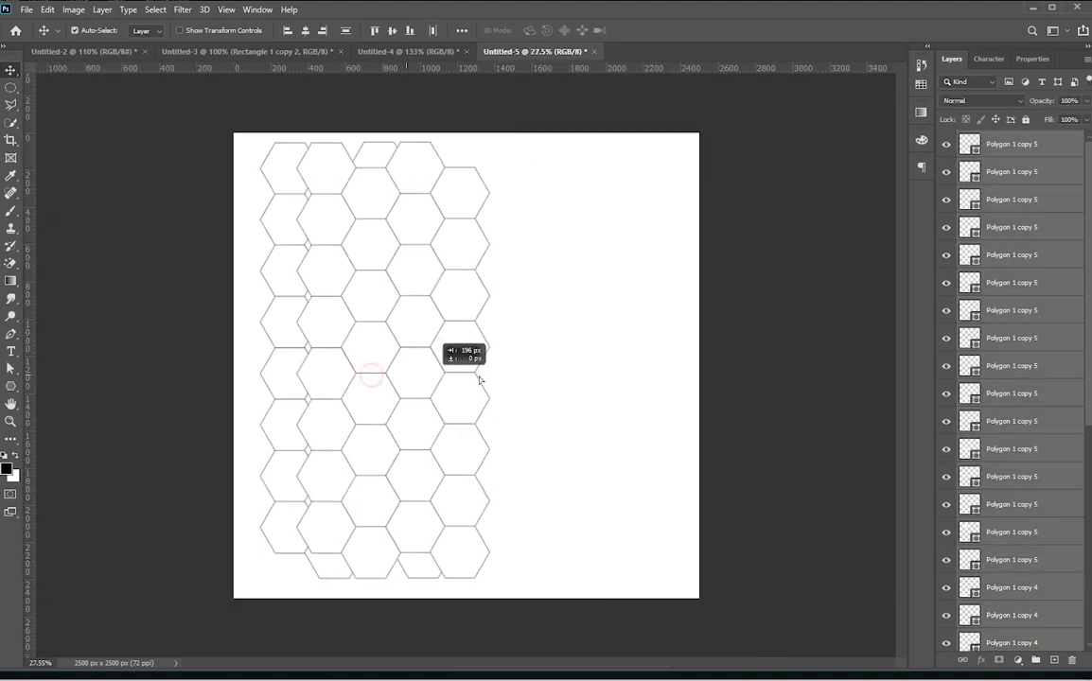
key(Left)
key(Left)
key(Left)
key(Left)
key(Left)
key(Left)
key(Left)
key(Left)
key(Left)
Step: Copy one more column out to the right edge and nudge it into place
drag(690, 141, 614, 418)
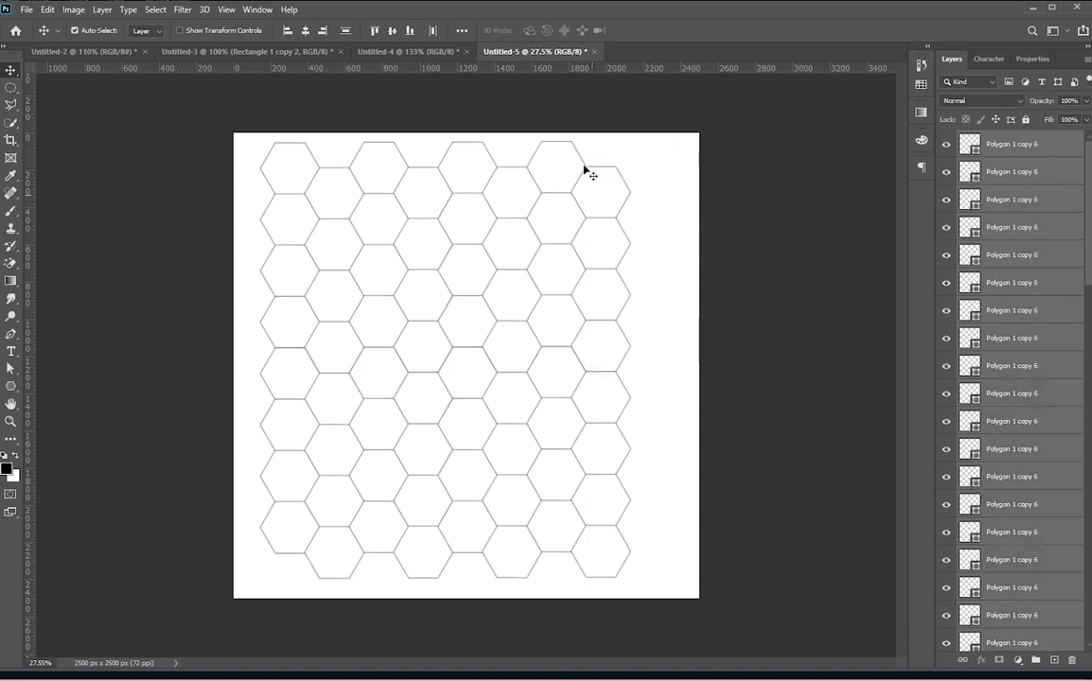
drag(588, 170, 553, 556)
drag(606, 434, 653, 409)
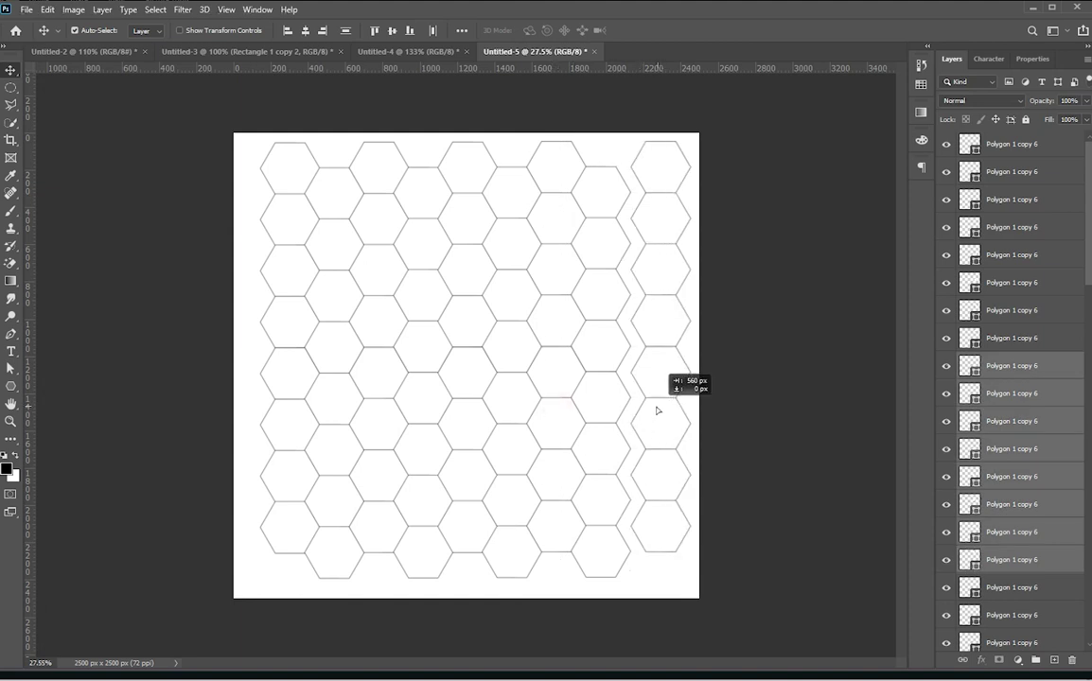
key(Left)
key(Left)
key(Left)
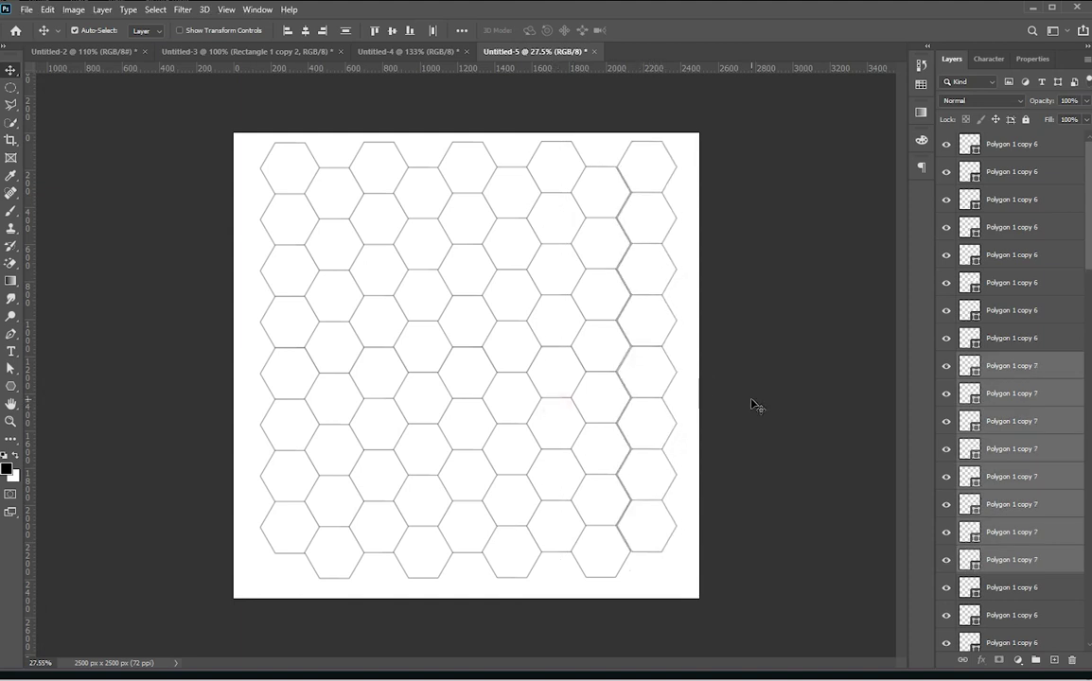
drag(708, 163, 251, 622)
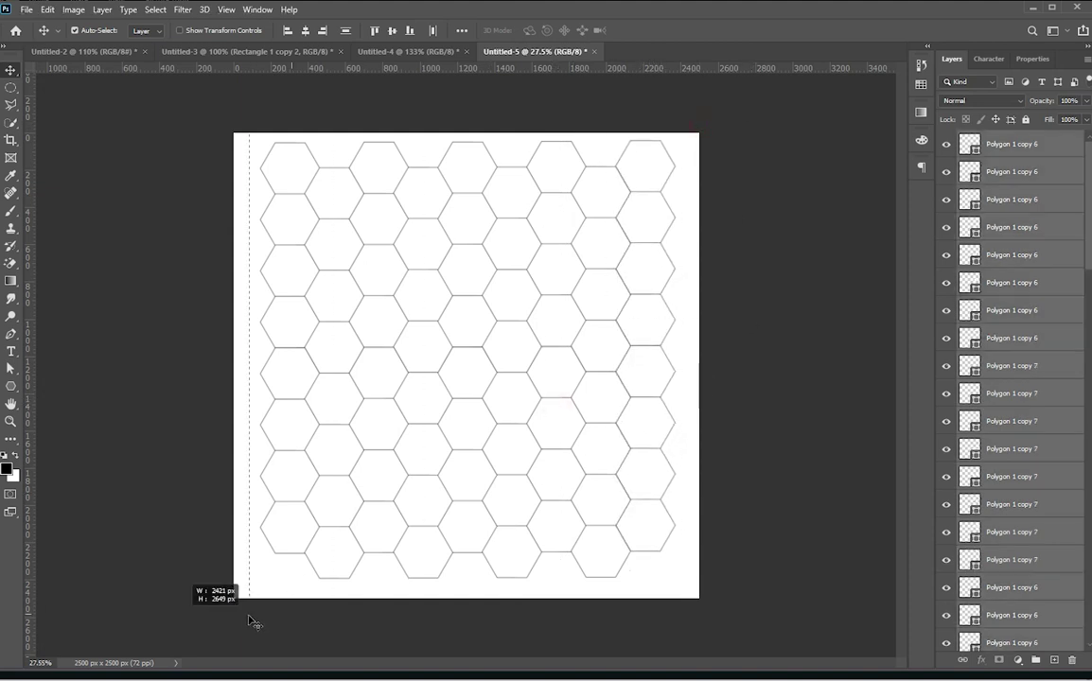
Step: Fill the first chosen hexagon with the navy swatch
click(753, 457)
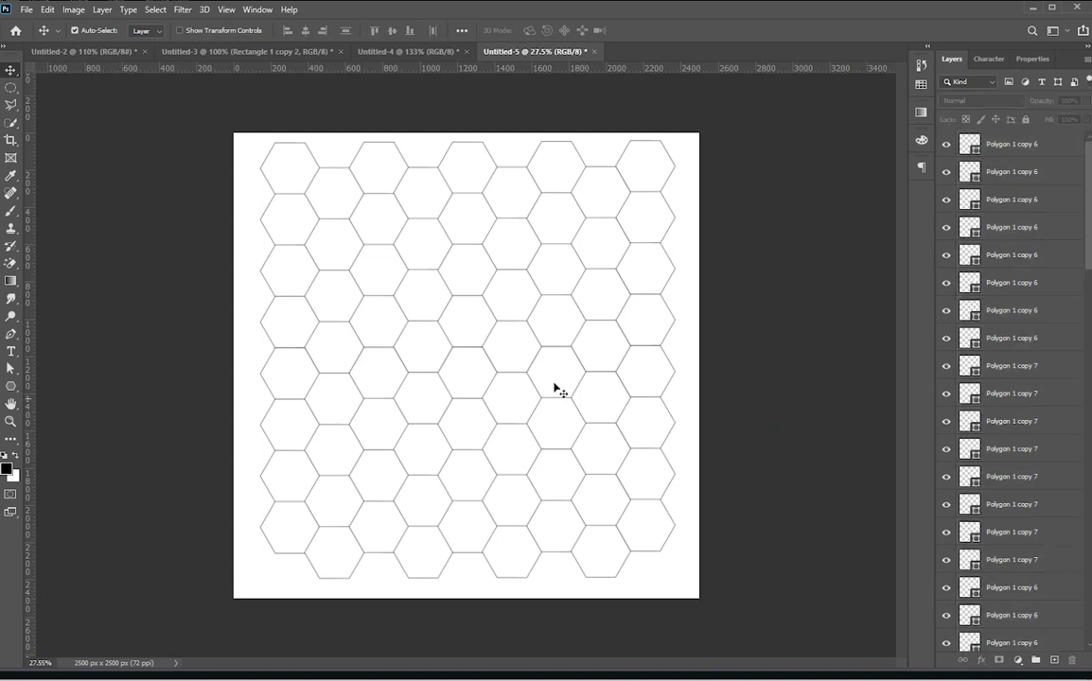
click(463, 335)
click(647, 430)
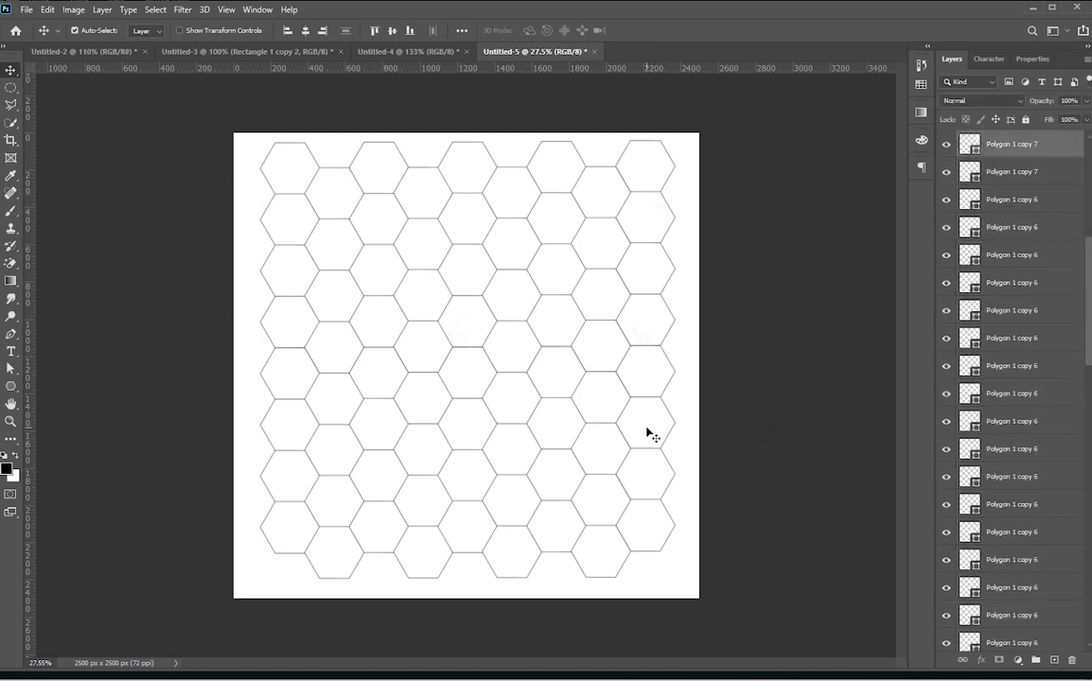
key(a)
click(134, 29)
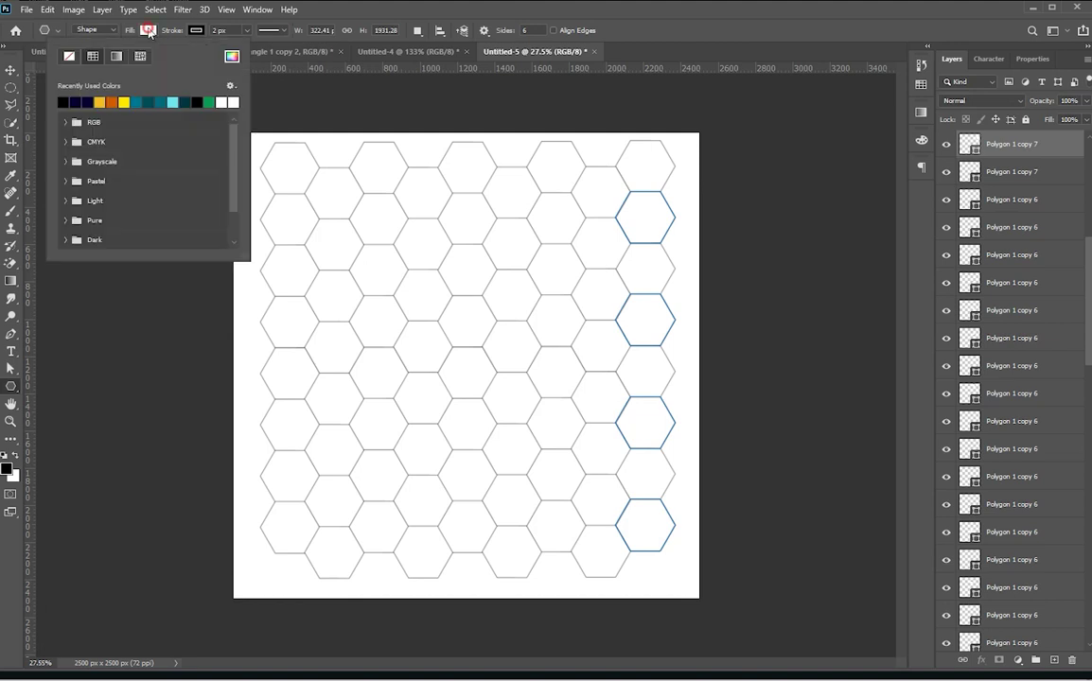
click(79, 90)
key(v)
Step: Fill five right-side hexagons and one left-column hexagon with navy
click(553, 215)
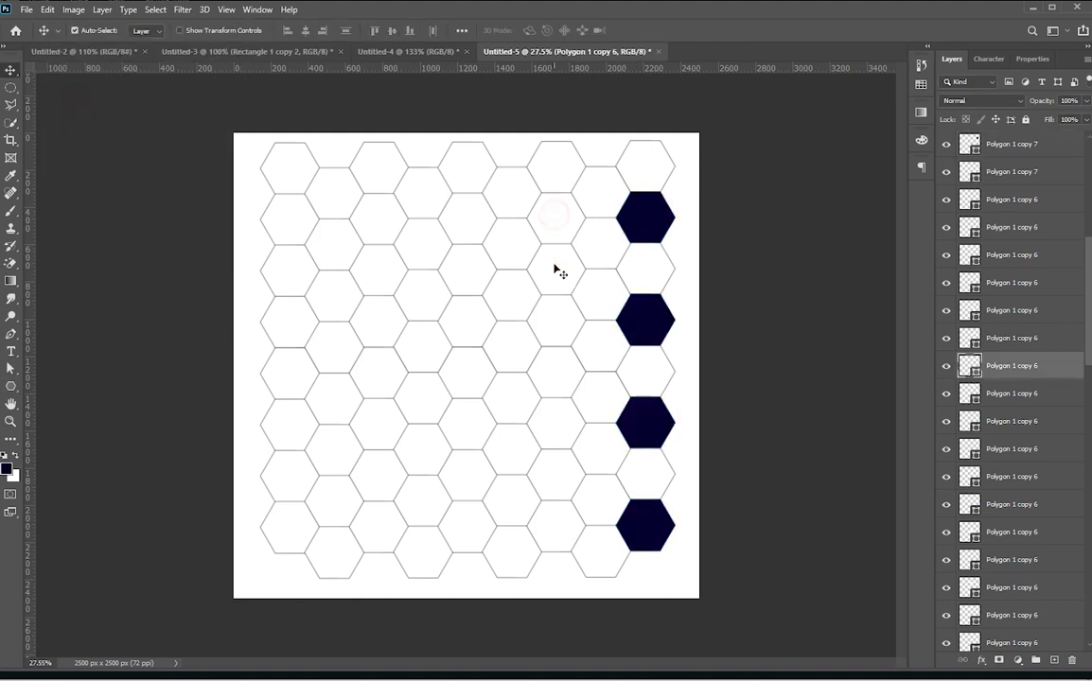
shift+click(561, 317)
shift+click(560, 419)
shift+click(560, 524)
shift+click(473, 489)
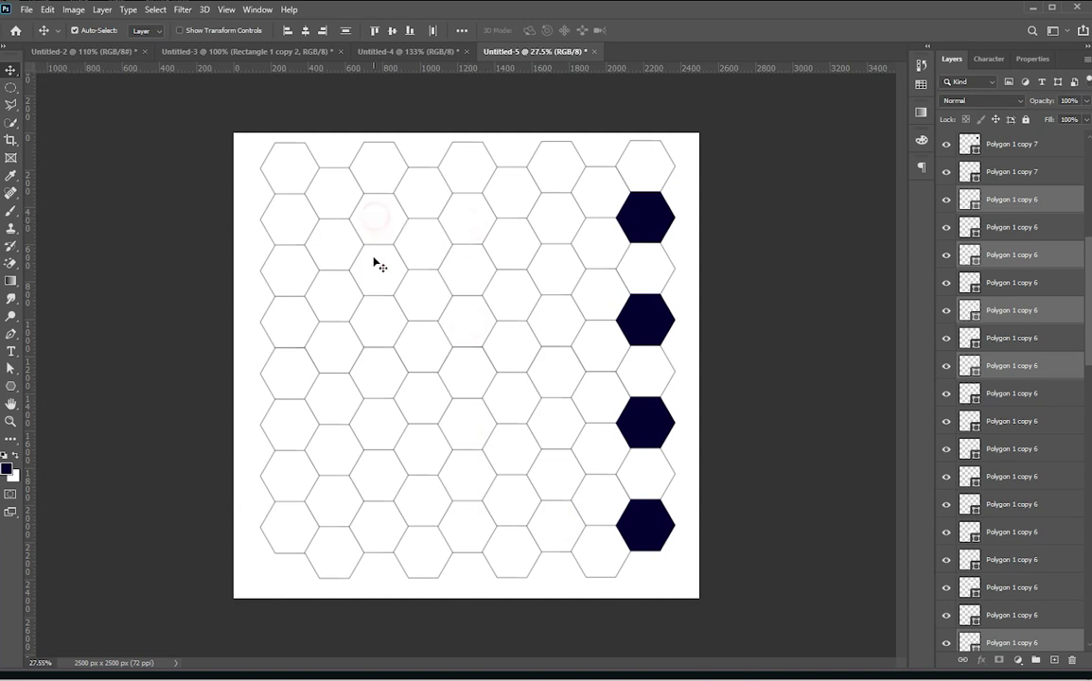
shift+click(297, 328)
key(u)
click(146, 31)
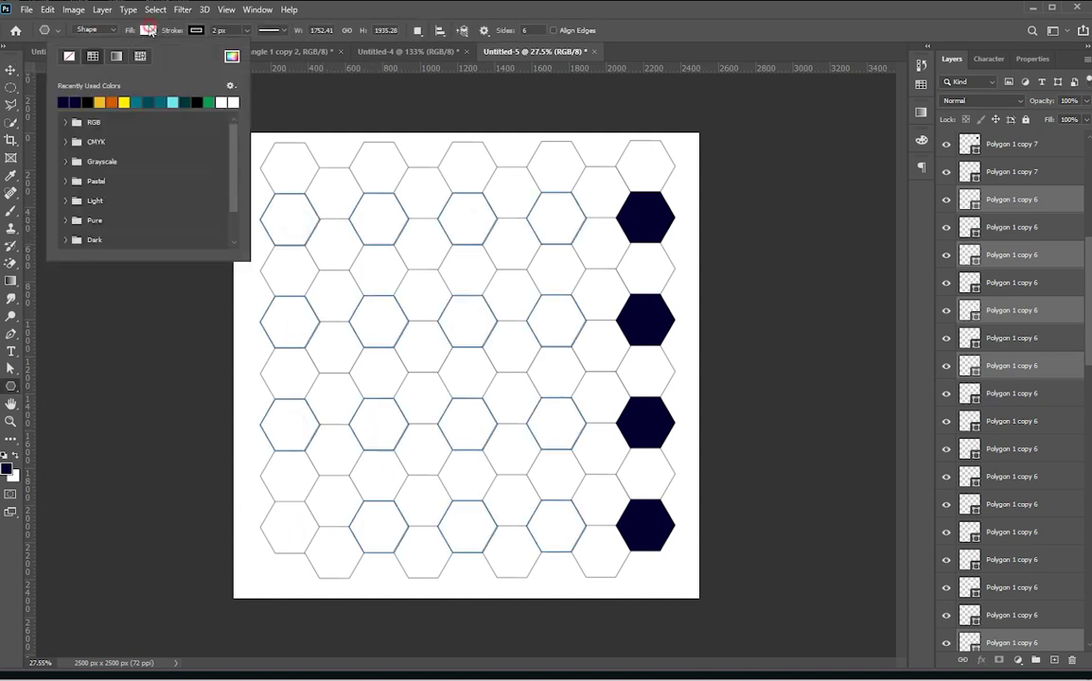
click(62, 102)
key(Escape)
key(v)
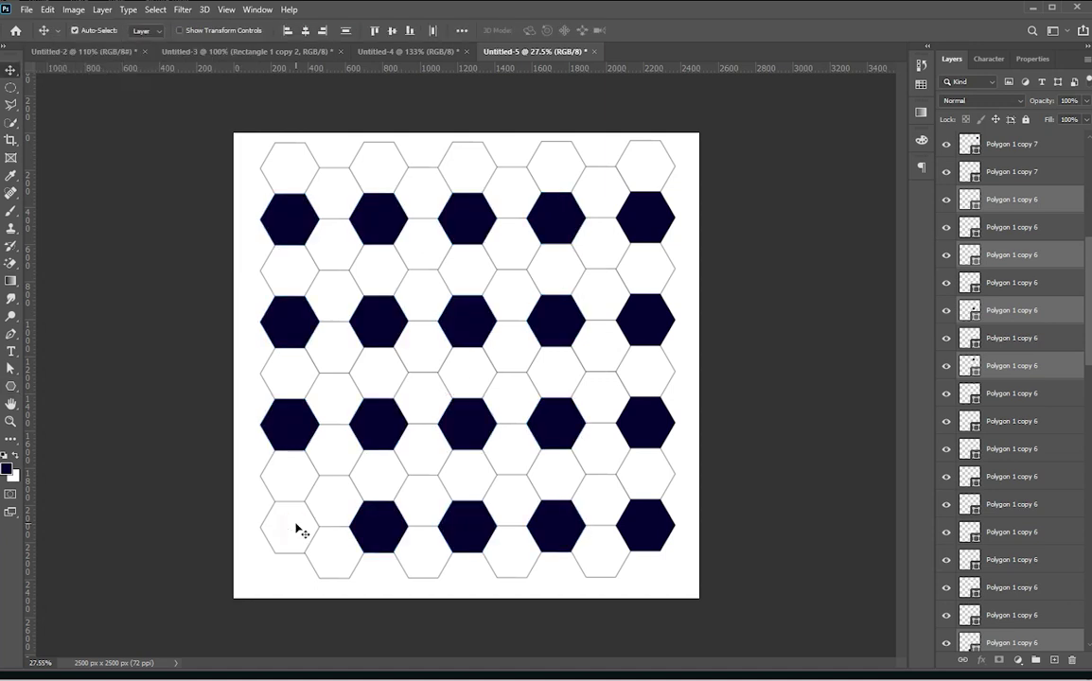
Step: Fill the bottom-left hexagon with navy
shift+click(296, 528)
key(u)
click(147, 30)
key(Escape)
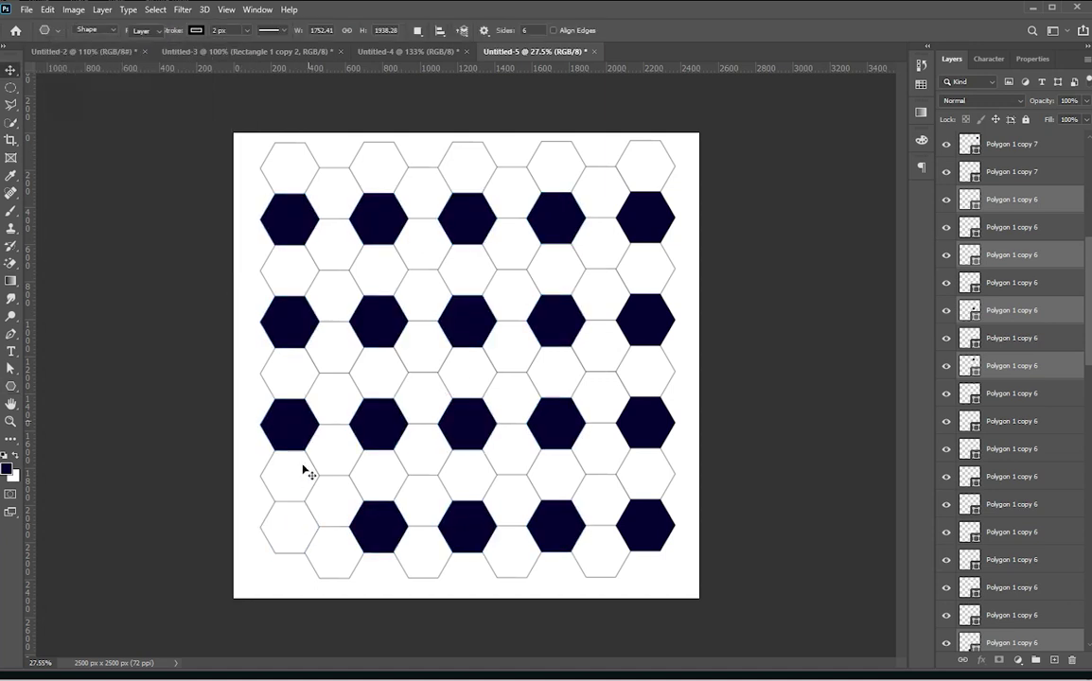
ctrl+click(285, 544)
click(147, 30)
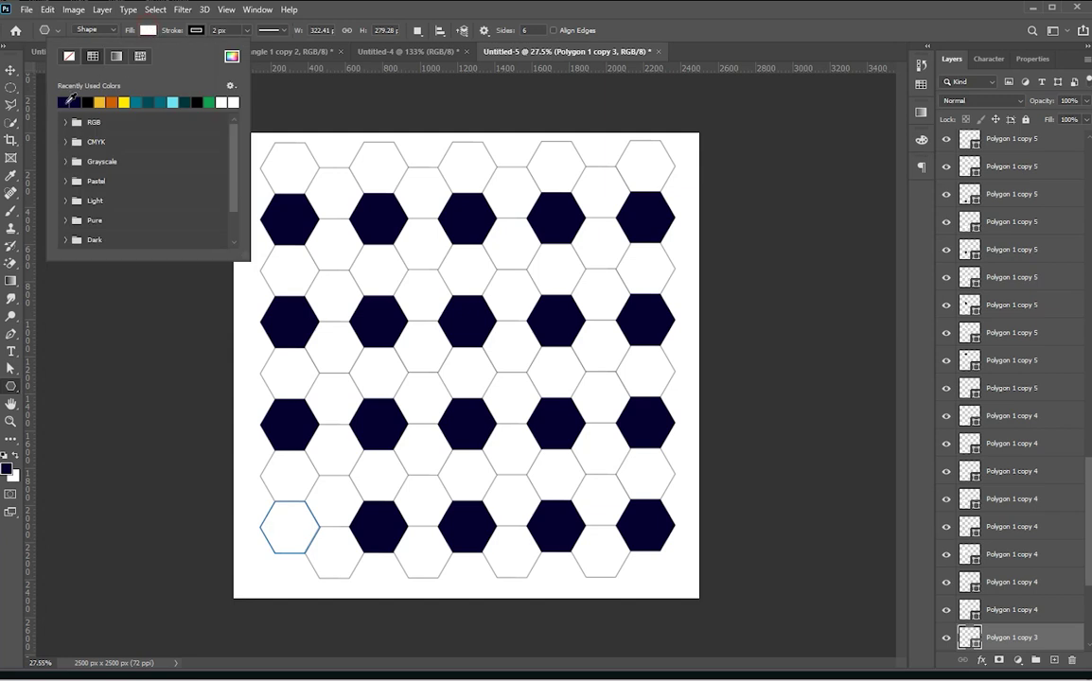
click(66, 103)
key(Escape)
key(v)
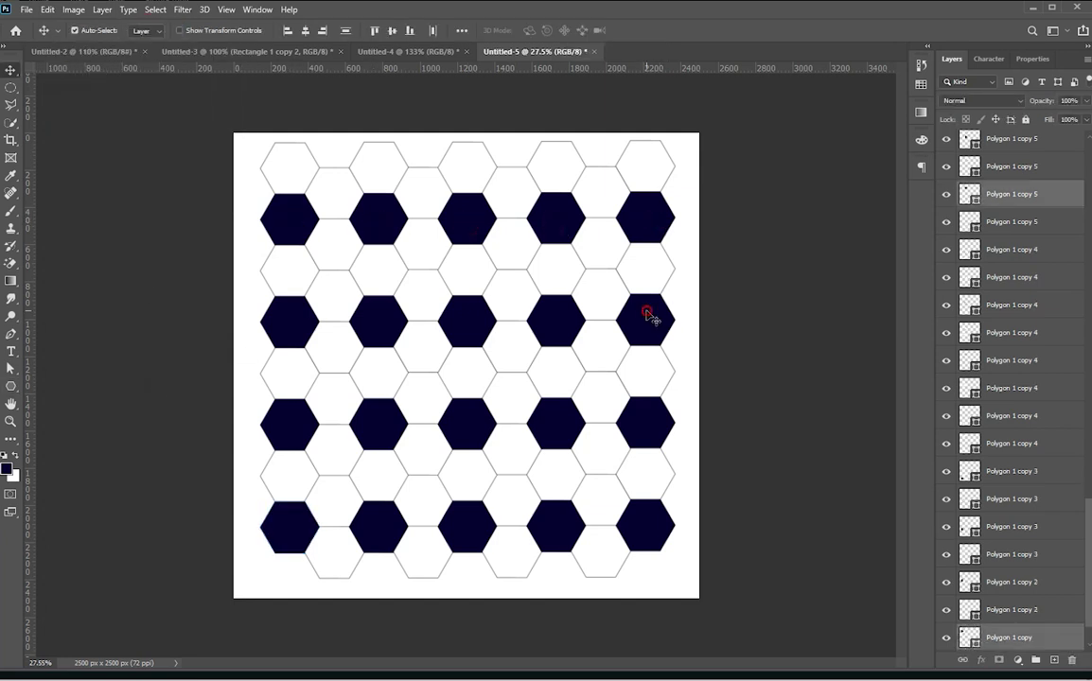
Step: Select three navy hexagons and check the foreground colour settings without changes
shift+click(369, 313)
shift+click(284, 314)
shift+click(275, 416)
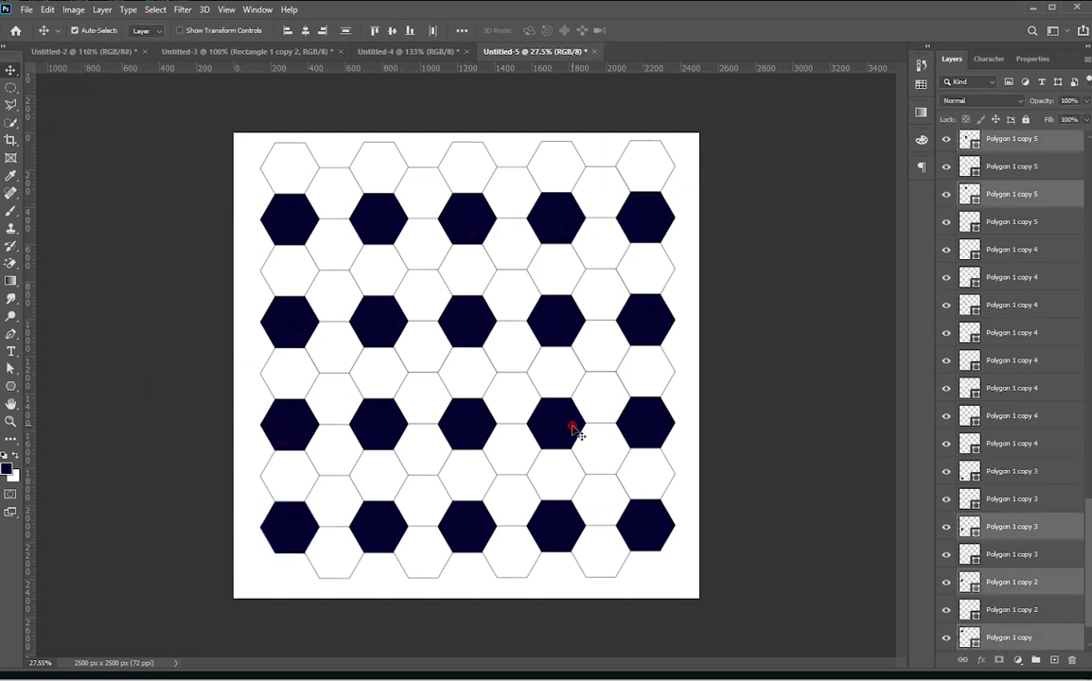
click(6, 467)
click(1066, 195)
Step: Change the selected hexagons' fill from navy to black using the Color Picker
key(u)
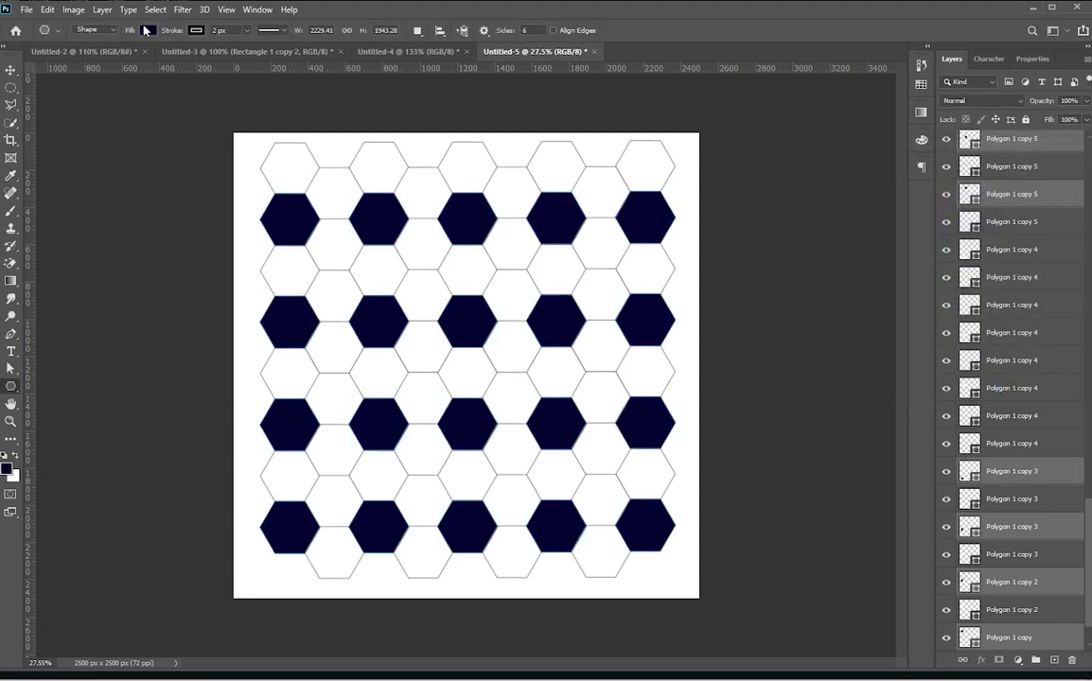
click(147, 30)
click(232, 56)
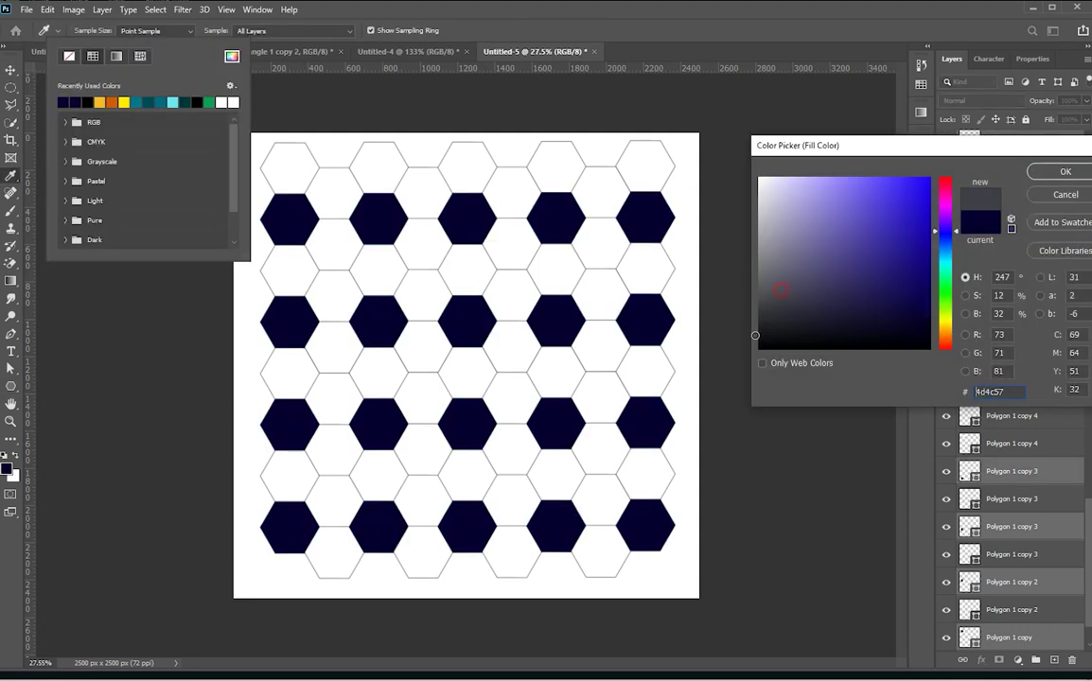
key(Return)
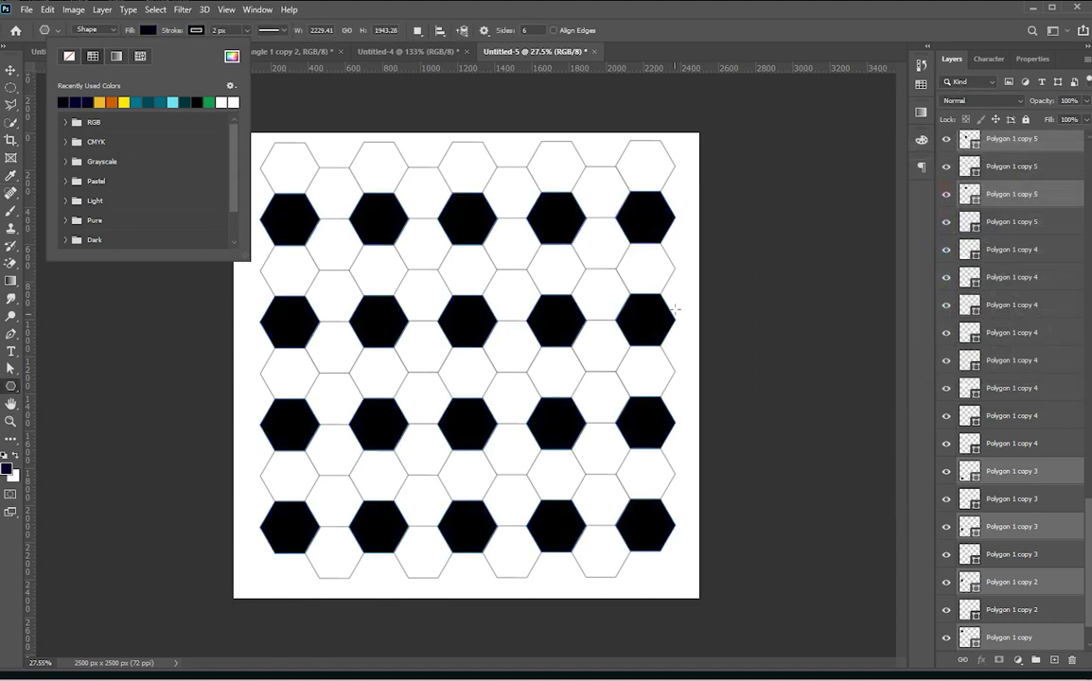
key(v)
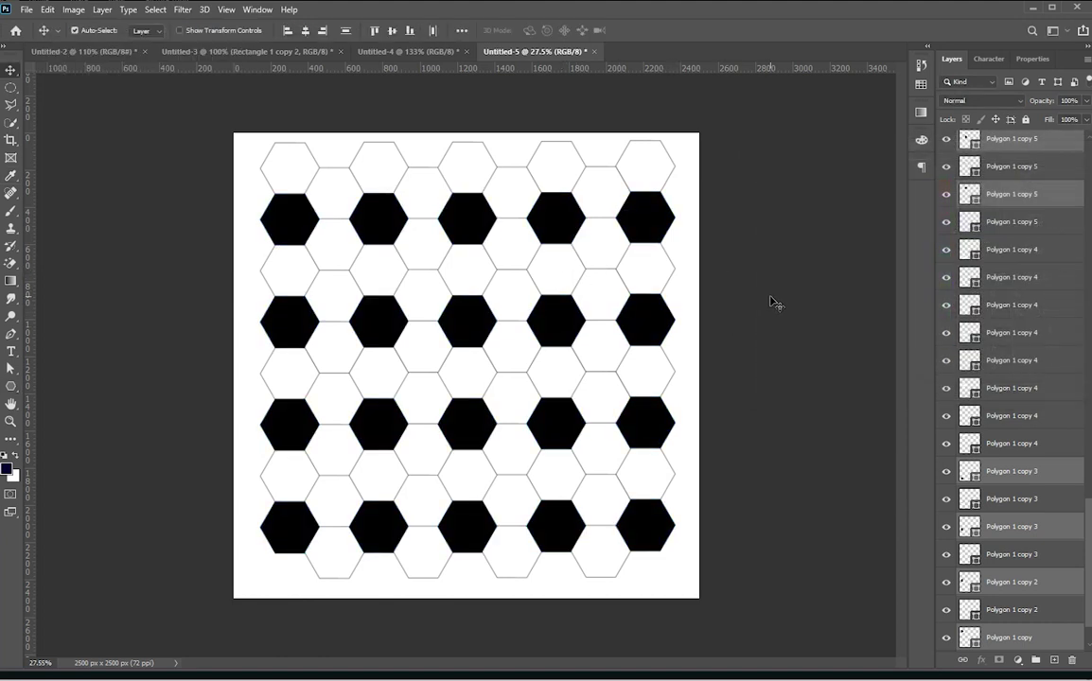
Step: Marquee-select every hexagon layer at once
drag(705, 128, 252, 596)
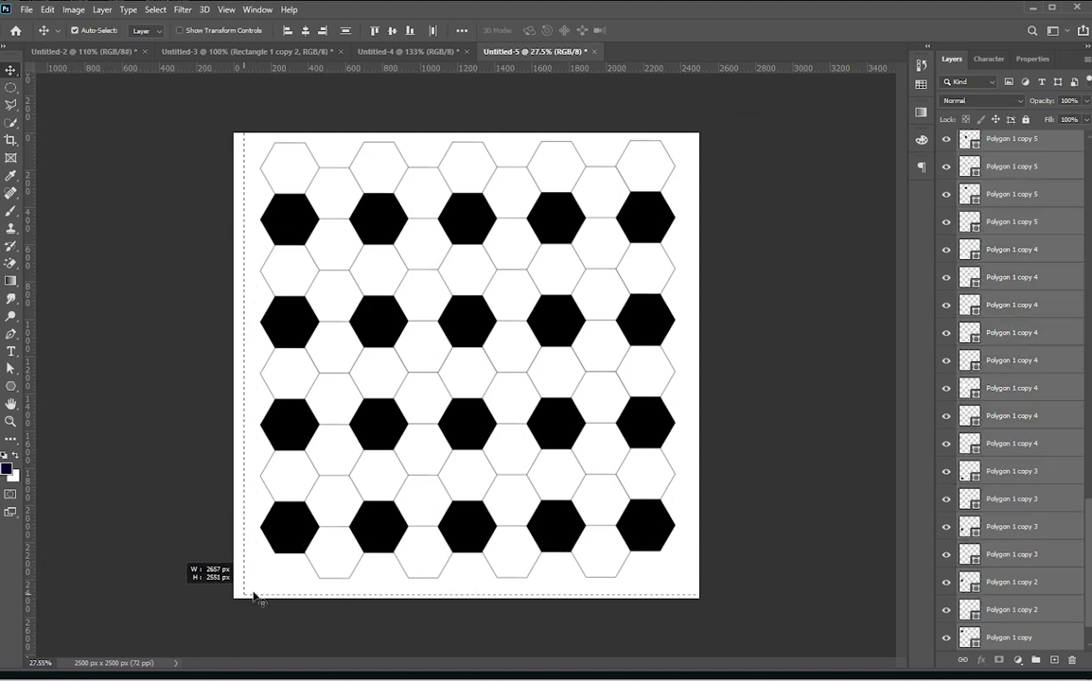
scroll(993, 182, up, 3)
scroll(1003, 185, up, 3)
Step: Convert the selected hexagon layers into a single smart object
scroll(1008, 186, up, 3)
scroll(1017, 187, up, 3)
scroll(1017, 187, up, 3)
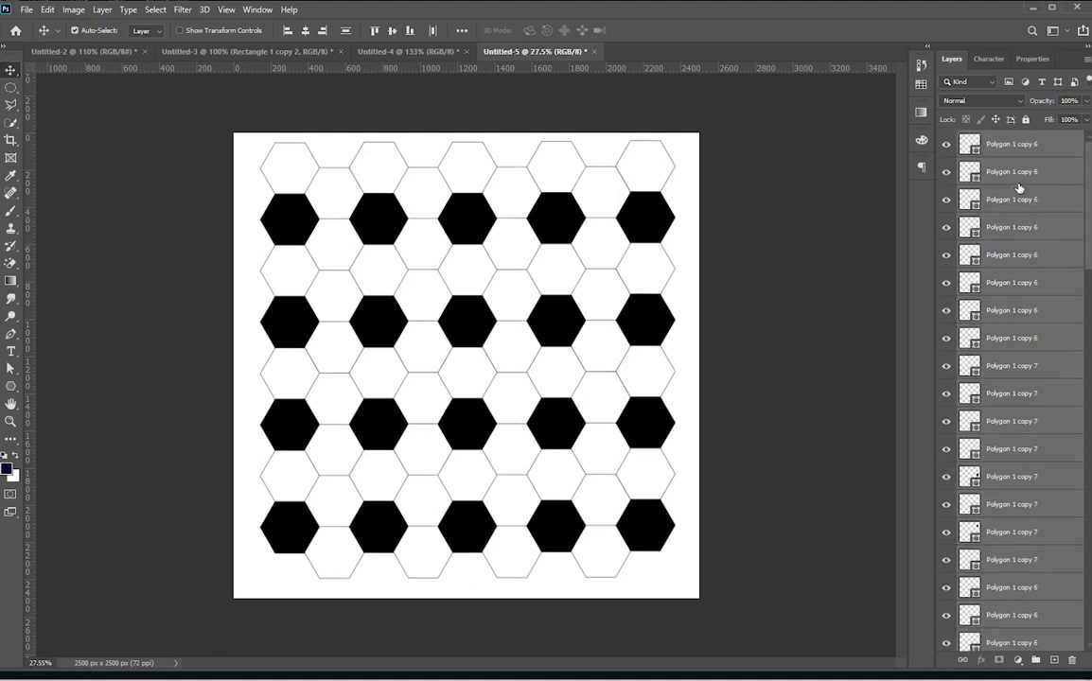
right_click(1057, 152)
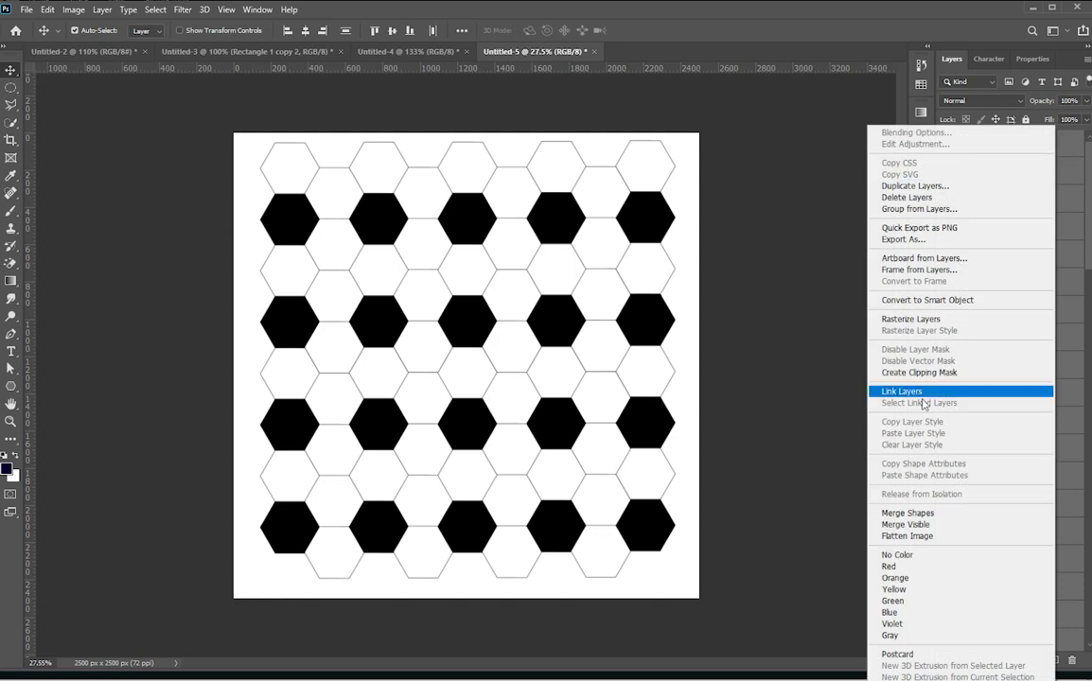
click(908, 301)
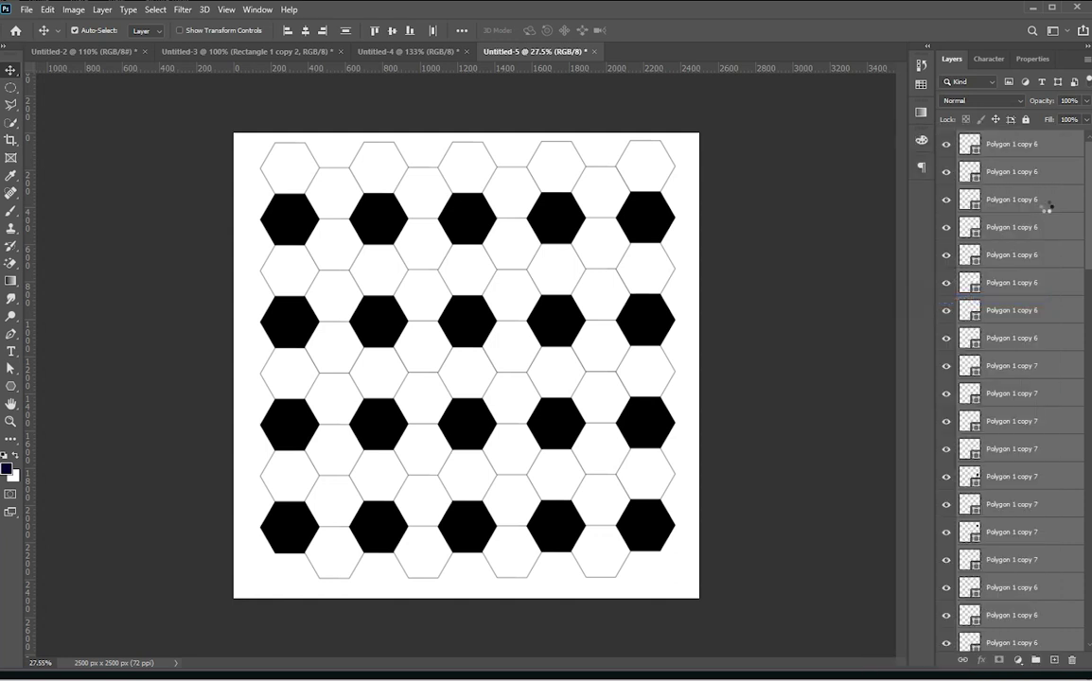
Step: Rasterize Polygon 1 copy 6, hide it, and make Background the working layer
right_click(1058, 151)
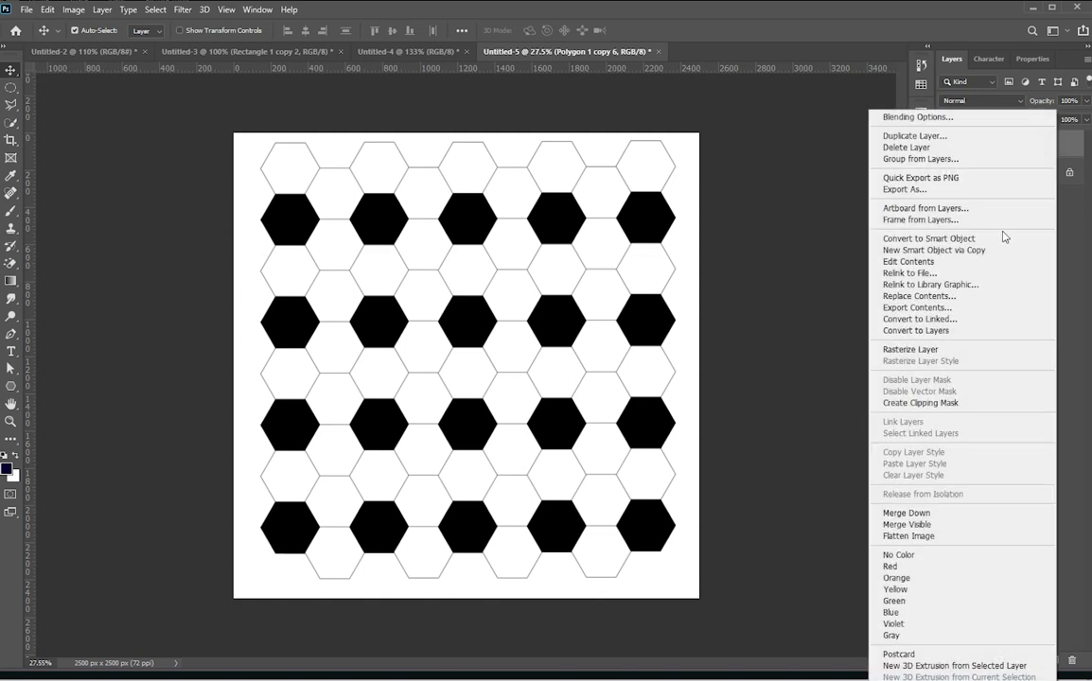
click(899, 318)
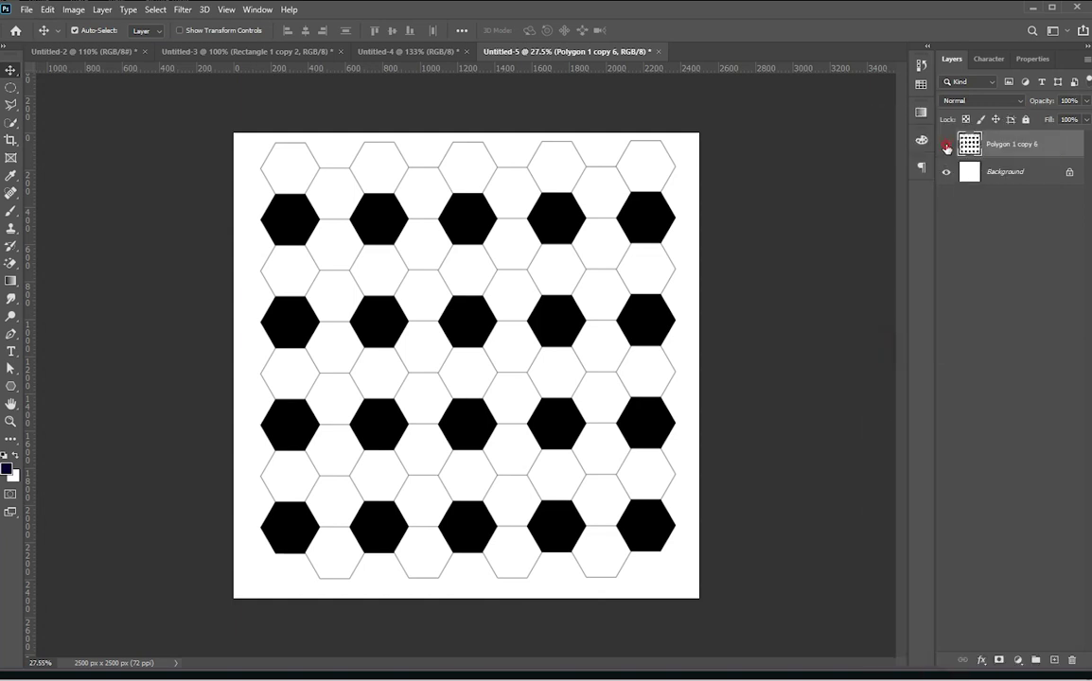
click(946, 147)
click(1045, 181)
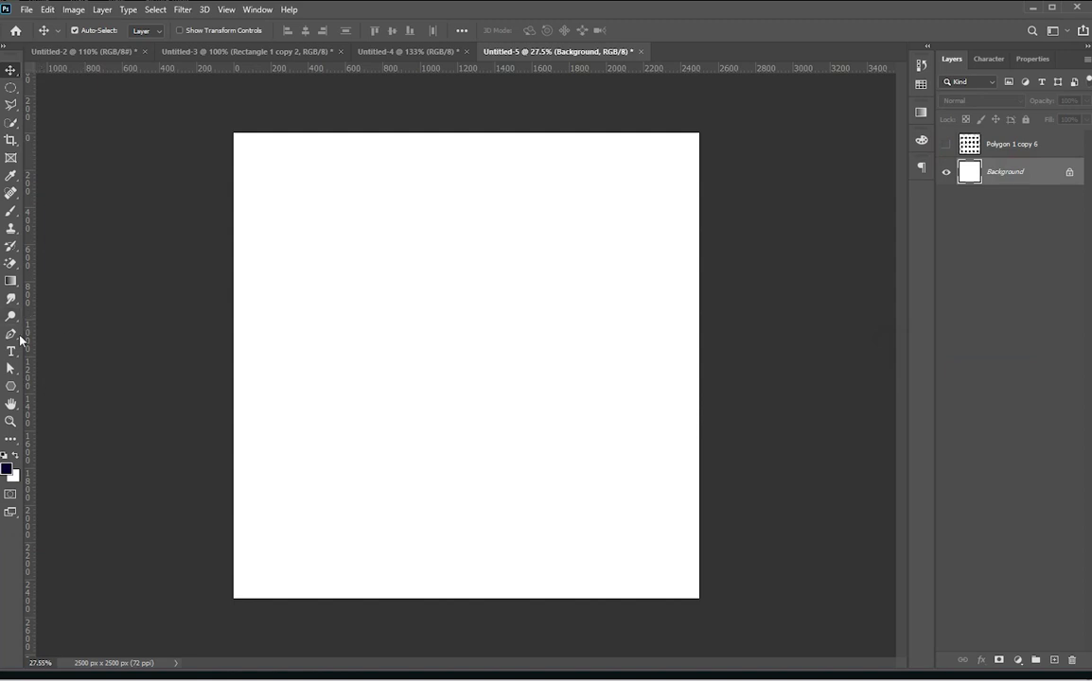
Step: Draw a large circle with the Ellipse tool and centre it on the canvas
click(12, 386)
click(61, 413)
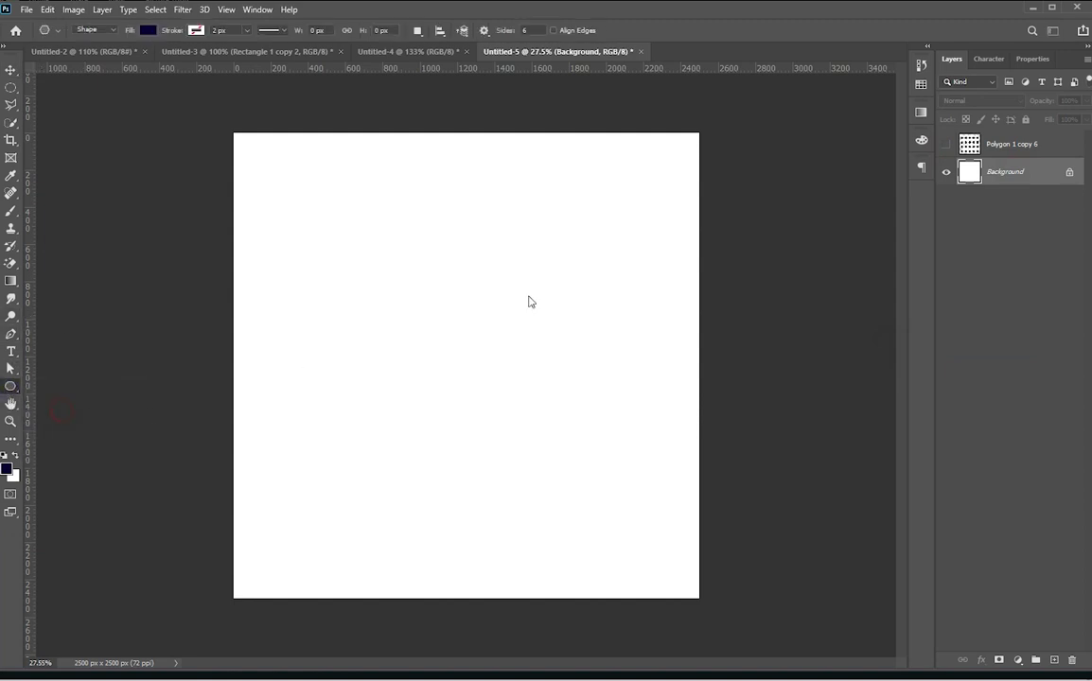
drag(576, 211, 281, 505)
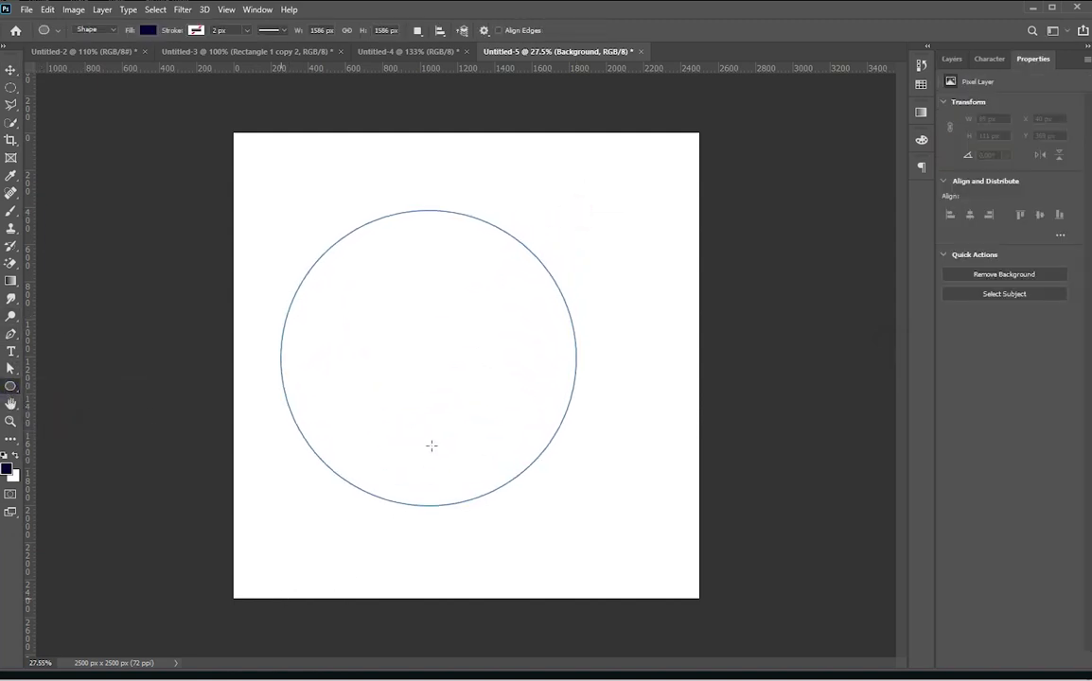
key(v)
drag(441, 373, 480, 377)
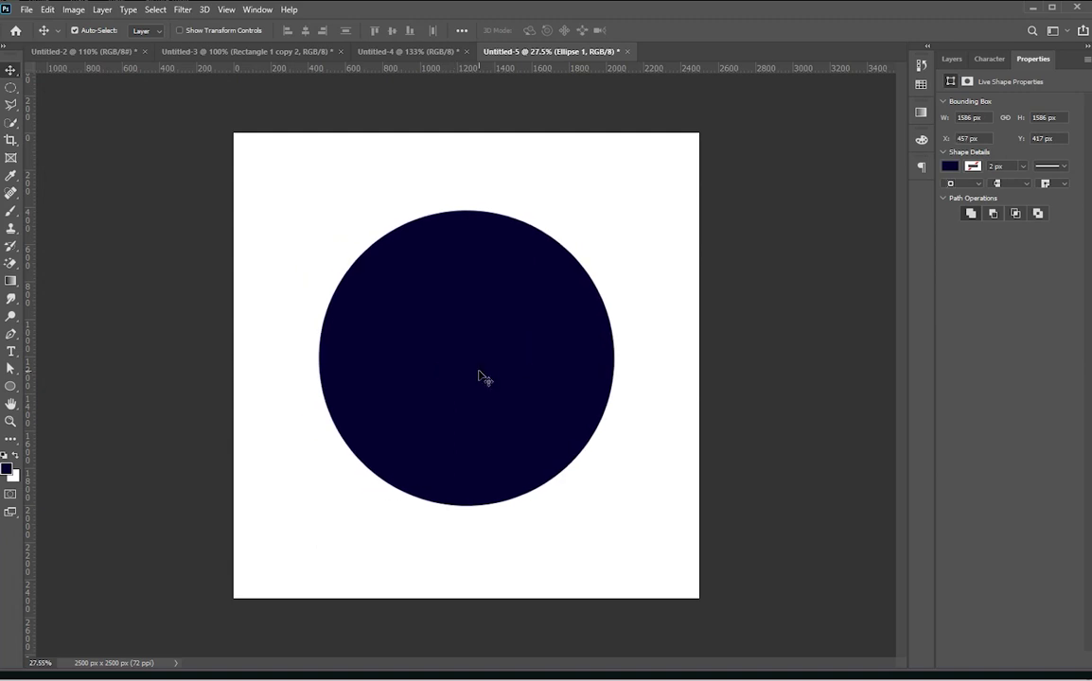
key(ctrl+z)
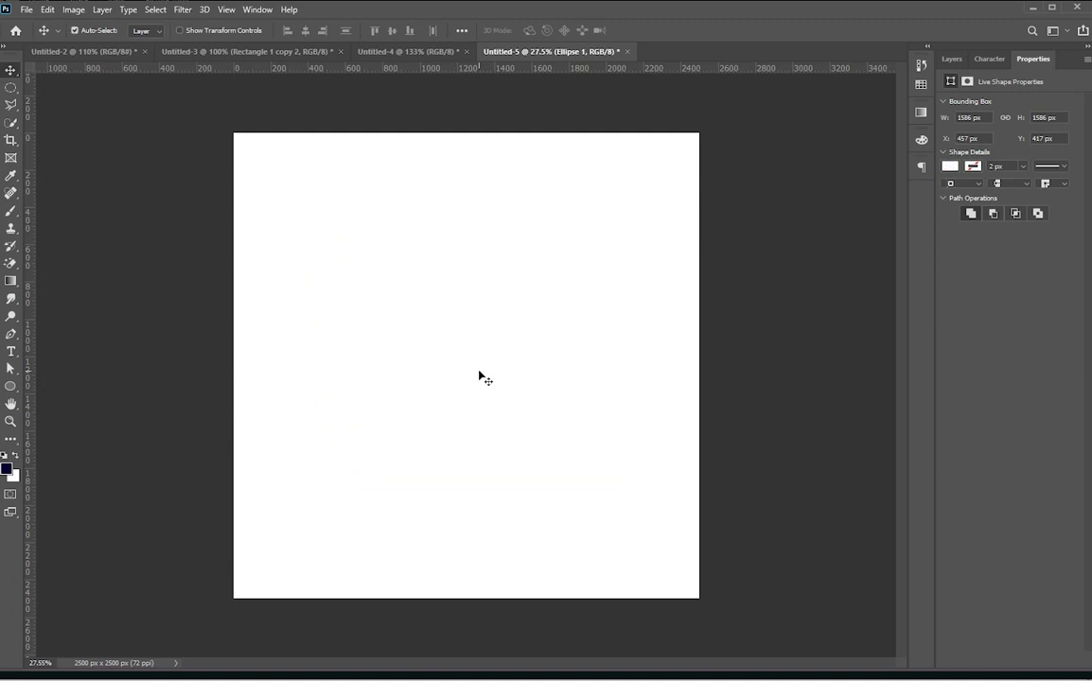
key(ctrl+shift+z)
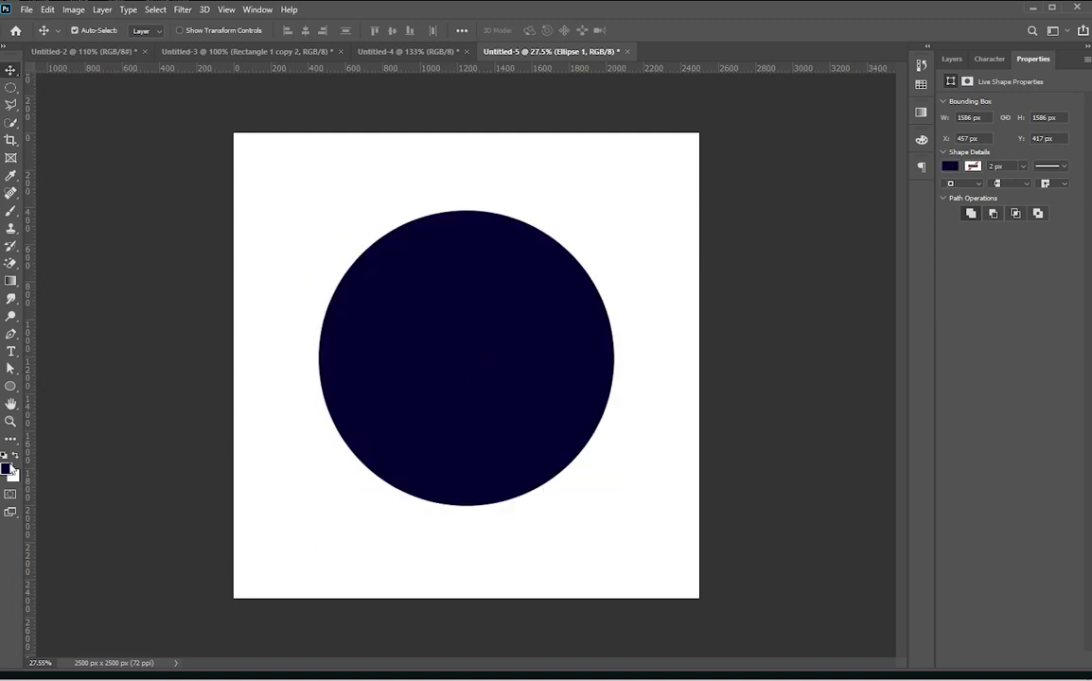
Step: Fill the Ellipse 1 circle pure white and bring up its layer effects list
click(7, 467)
click(758, 177)
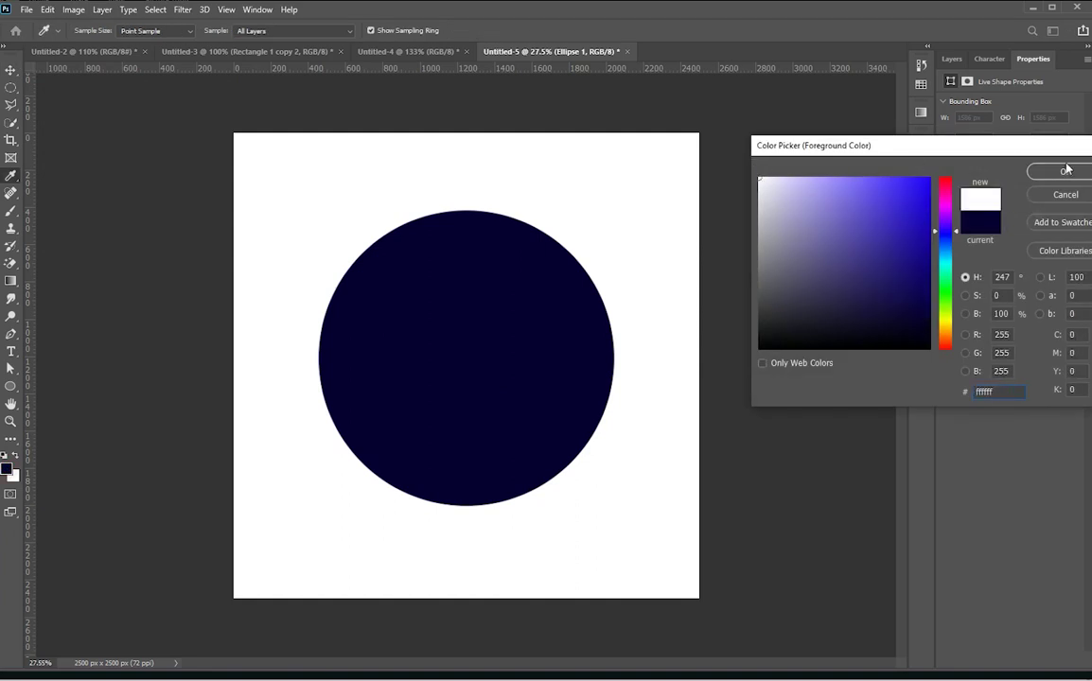
click(1065, 170)
key(v)
click(949, 166)
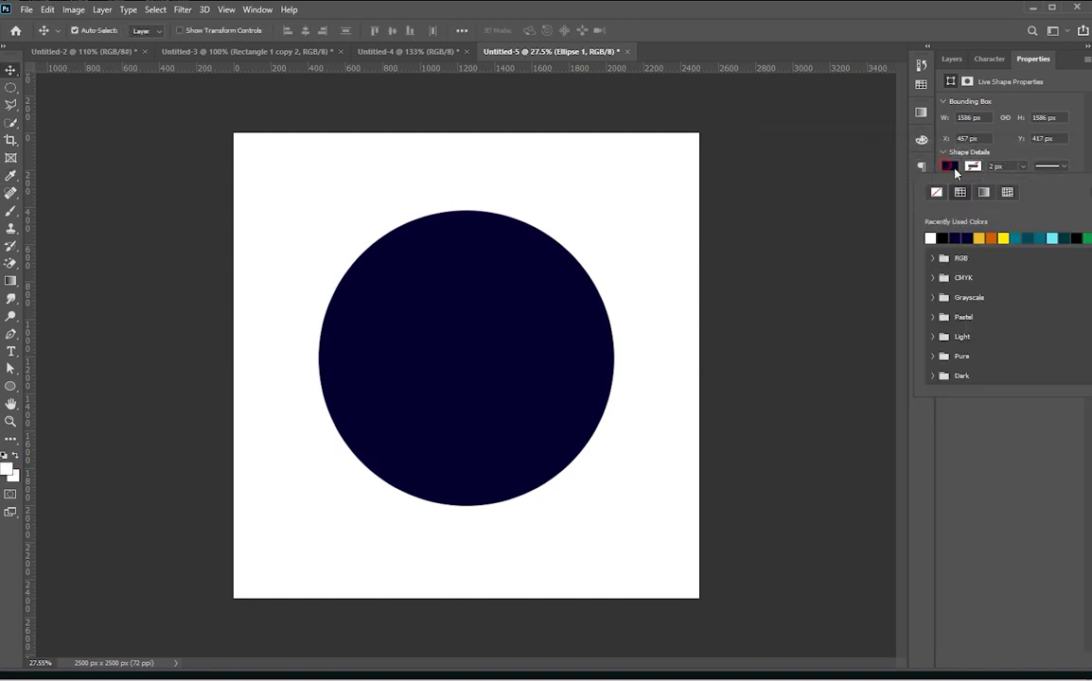
click(930, 238)
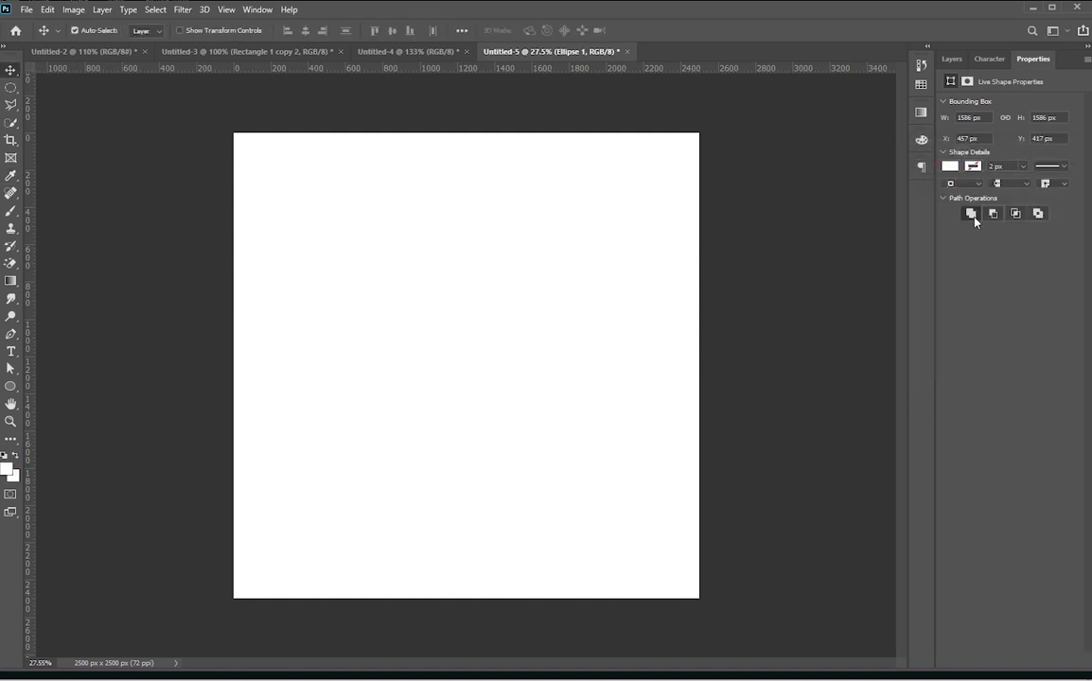
click(951, 60)
click(979, 659)
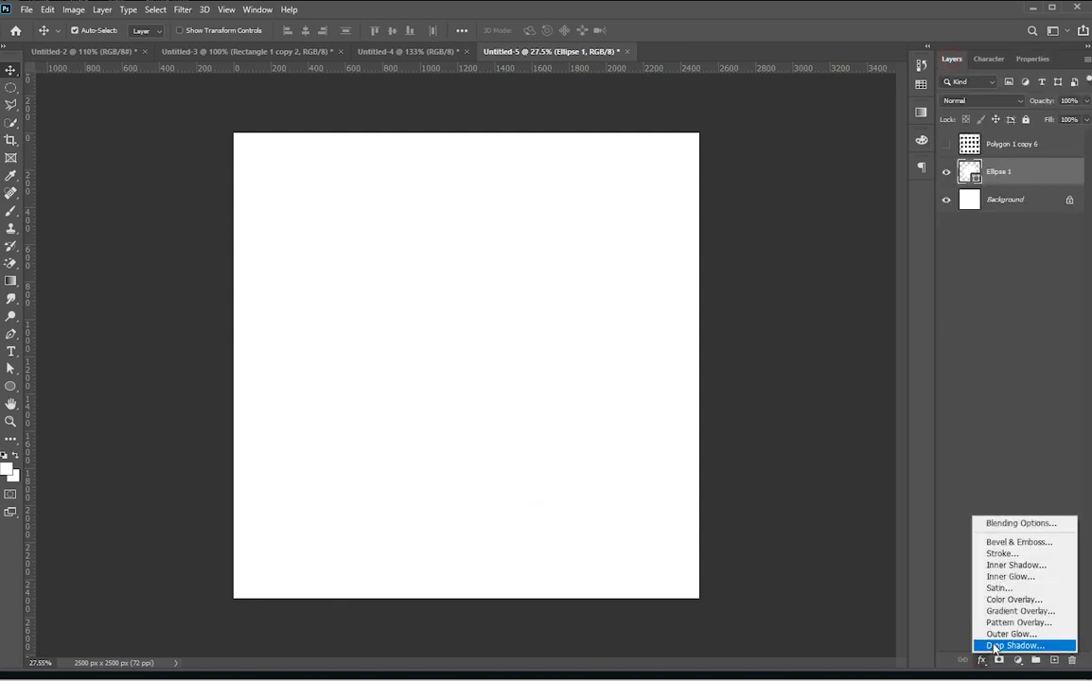
Step: Add an Inner Shadow with angle -90, distance 191, size 221 and lowered opacity
click(1002, 570)
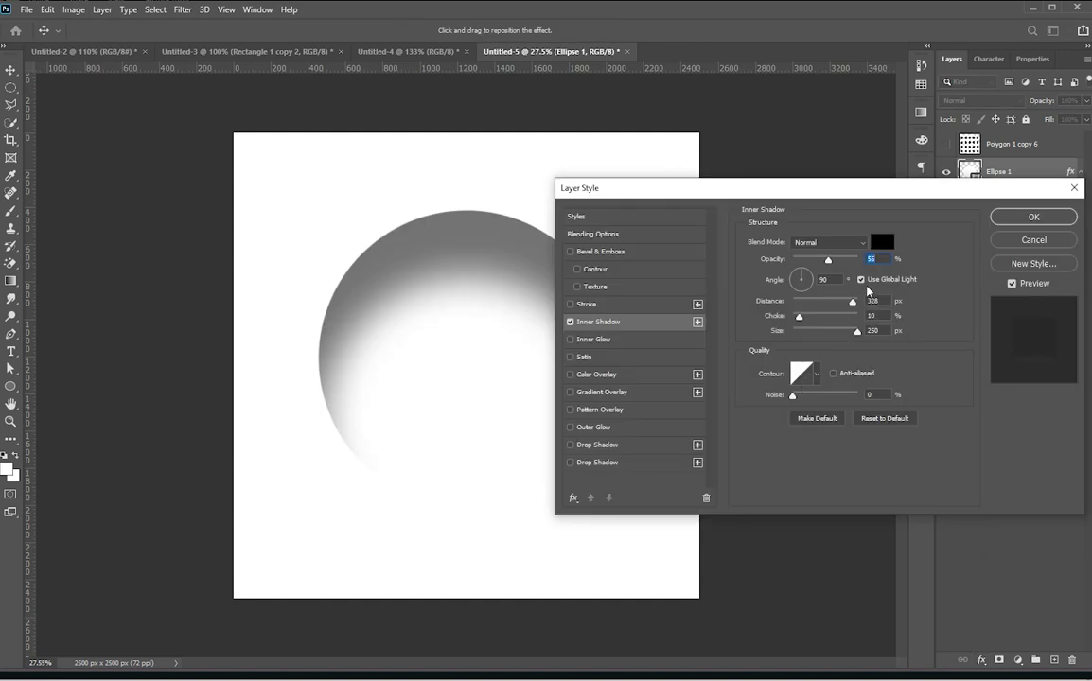
click(800, 292)
text(-90)
drag(857, 331, 852, 332)
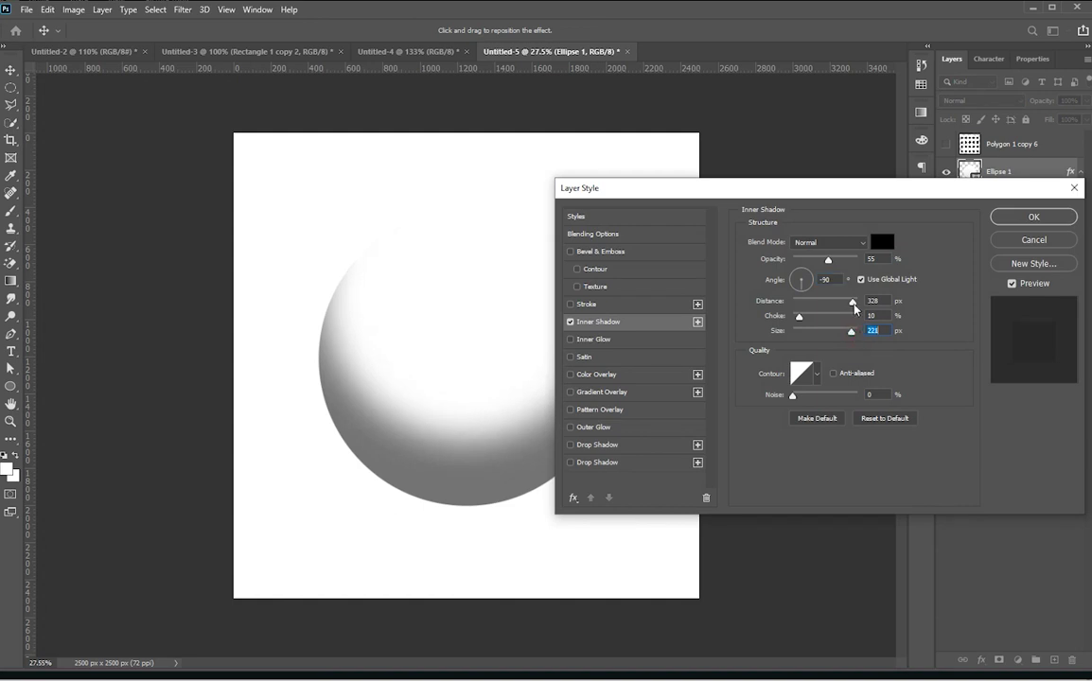
drag(852, 301, 849, 305)
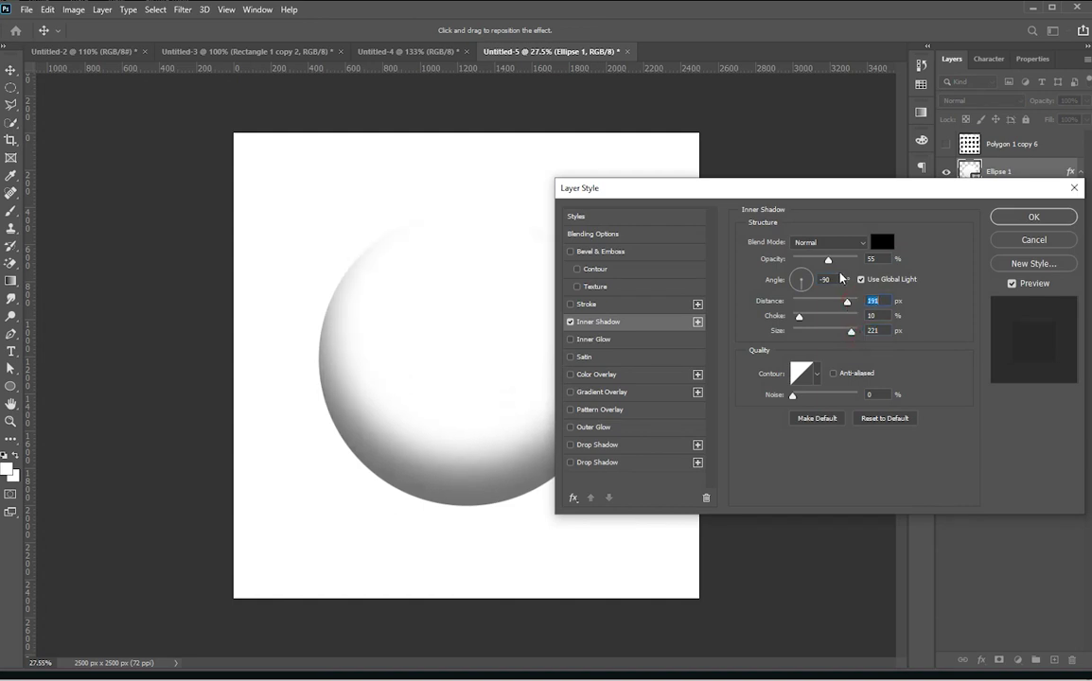
drag(828, 260, 828, 264)
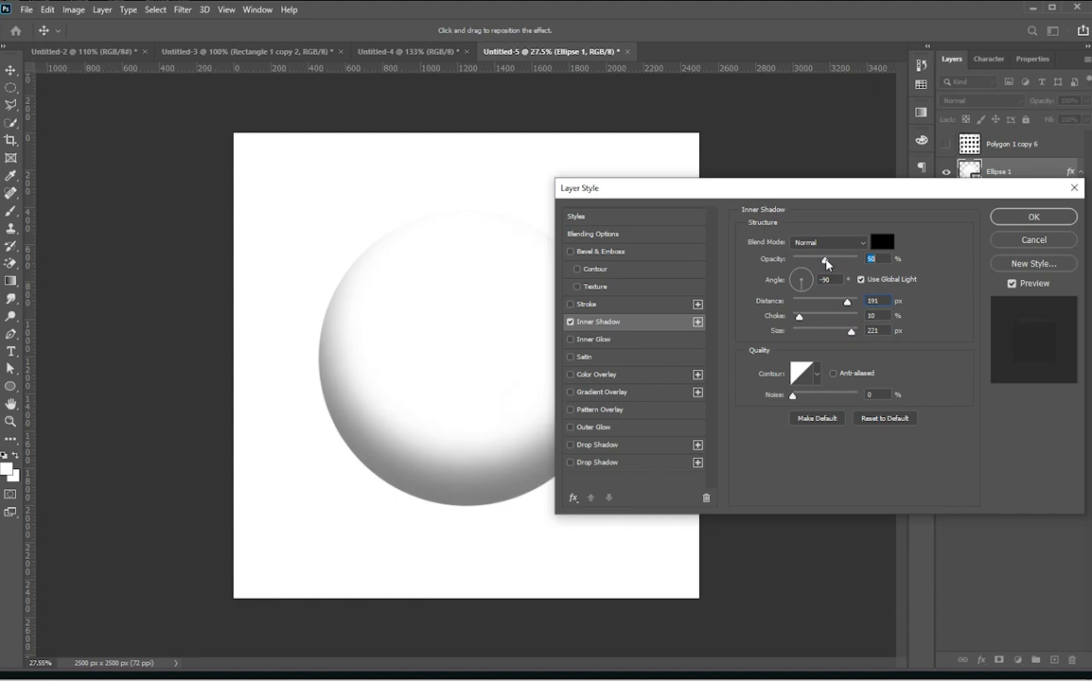
Step: Add a low-opacity Inner Glow, apply the effects, and show the hexagon layer again
click(575, 341)
click(588, 339)
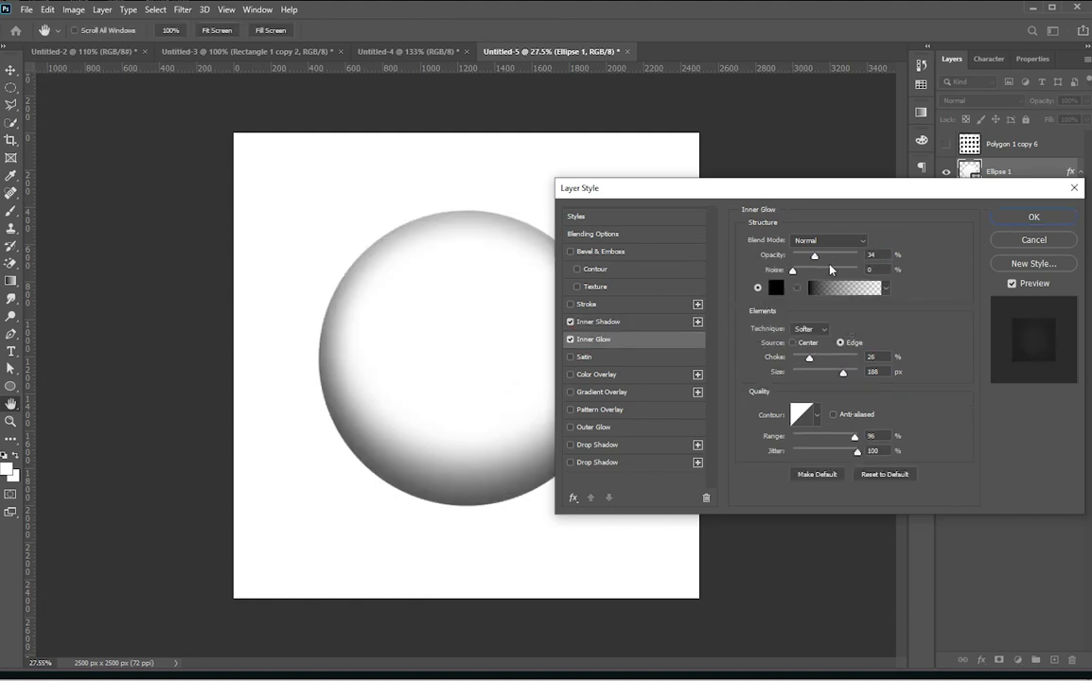
drag(814, 258, 800, 260)
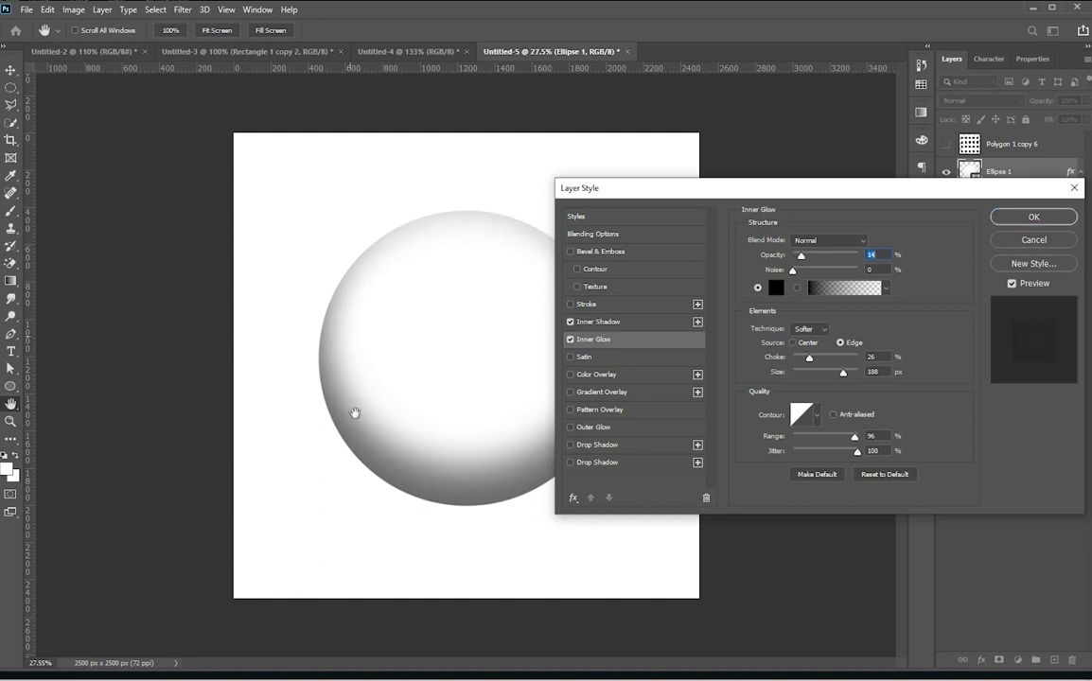
click(810, 358)
click(1032, 217)
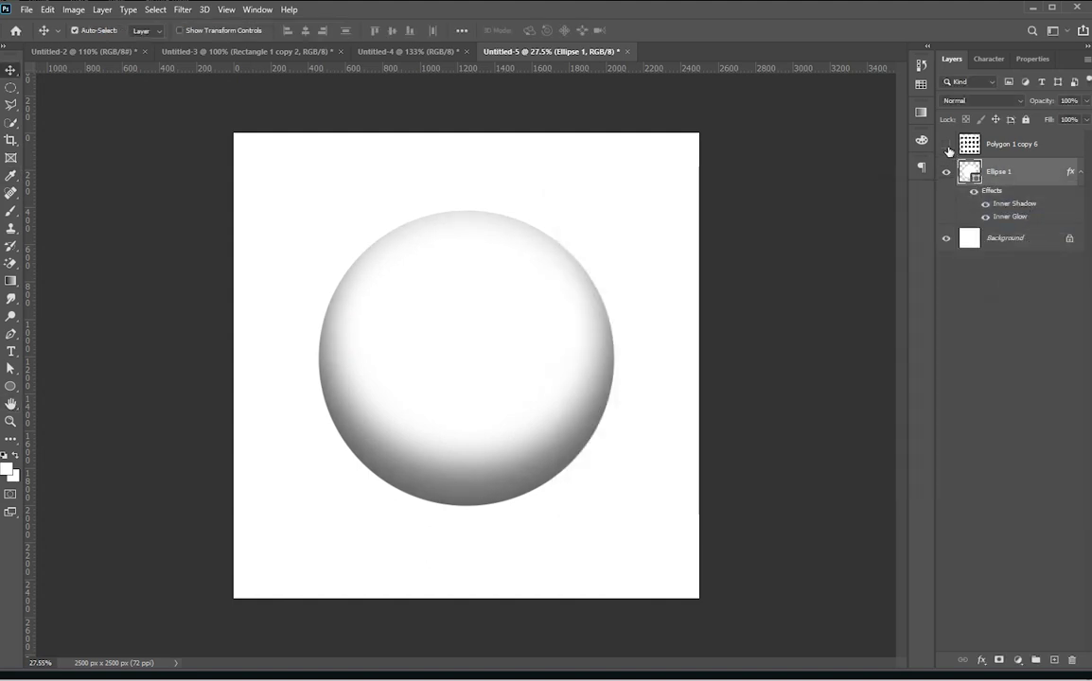
key(ctrl+comma)
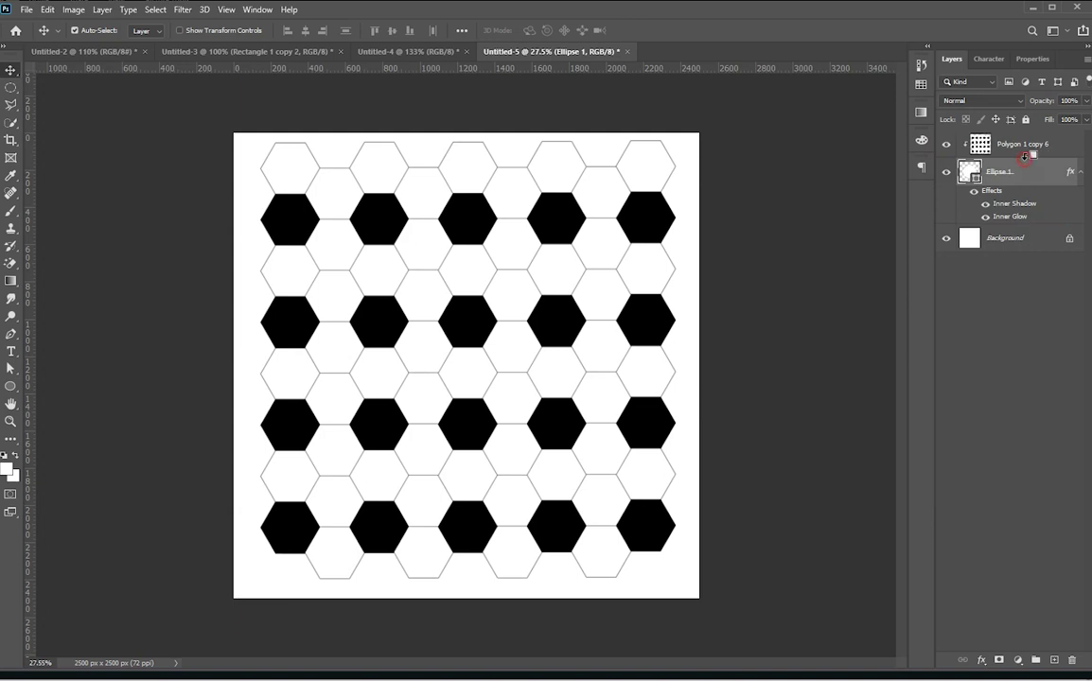
Step: Clip the hexagon pattern layer (Polygon 1 copy 6) to the sphere and select it
alt+click(1032, 158)
scroll(485, 407, down, 2)
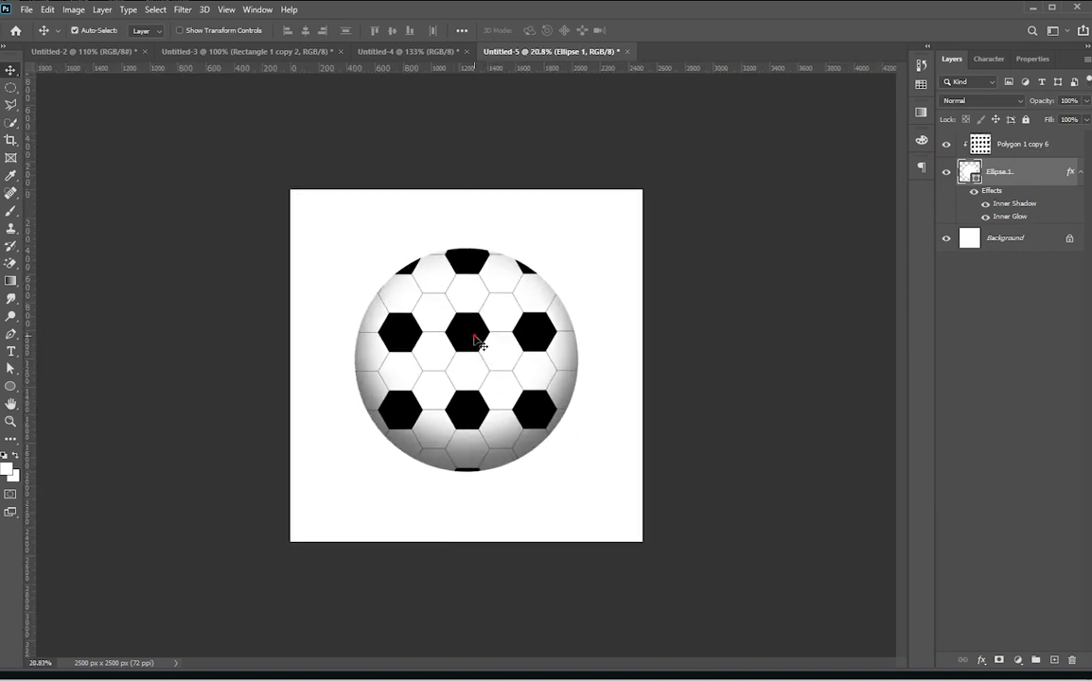
click(441, 326)
Step: Scale the hexagon pattern to about 126% and shift it slightly upward over the ball
key(ctrl+t)
scroll(621, 521, down, 3)
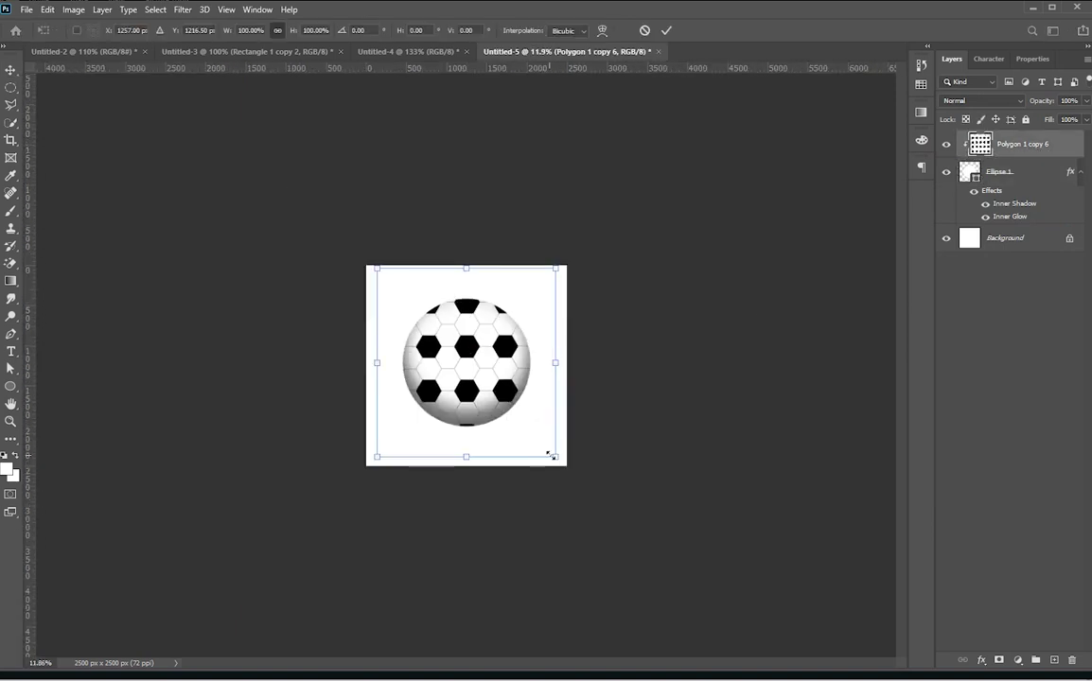
drag(554, 458, 599, 530)
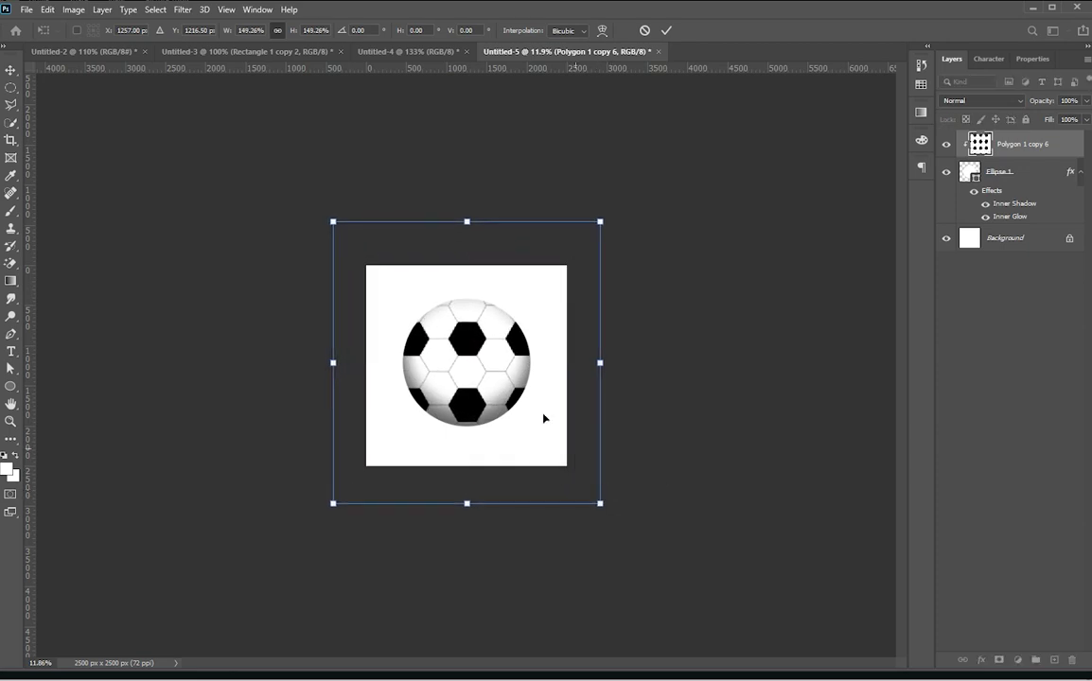
drag(528, 409, 528, 406)
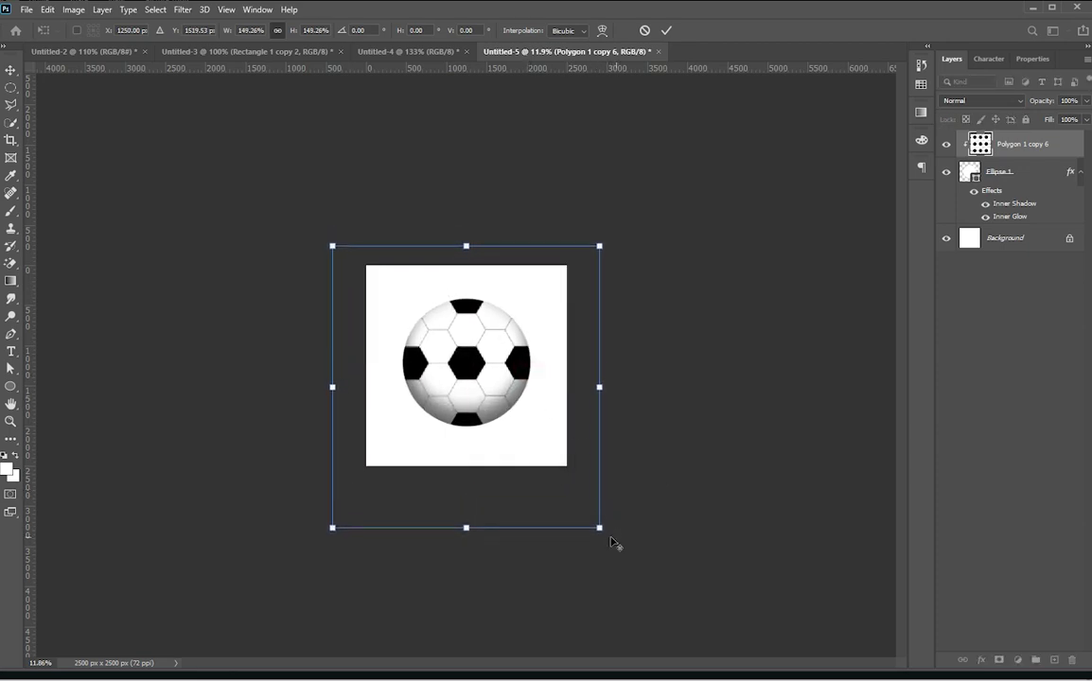
drag(599, 530, 578, 505)
drag(511, 421, 509, 409)
key(Return)
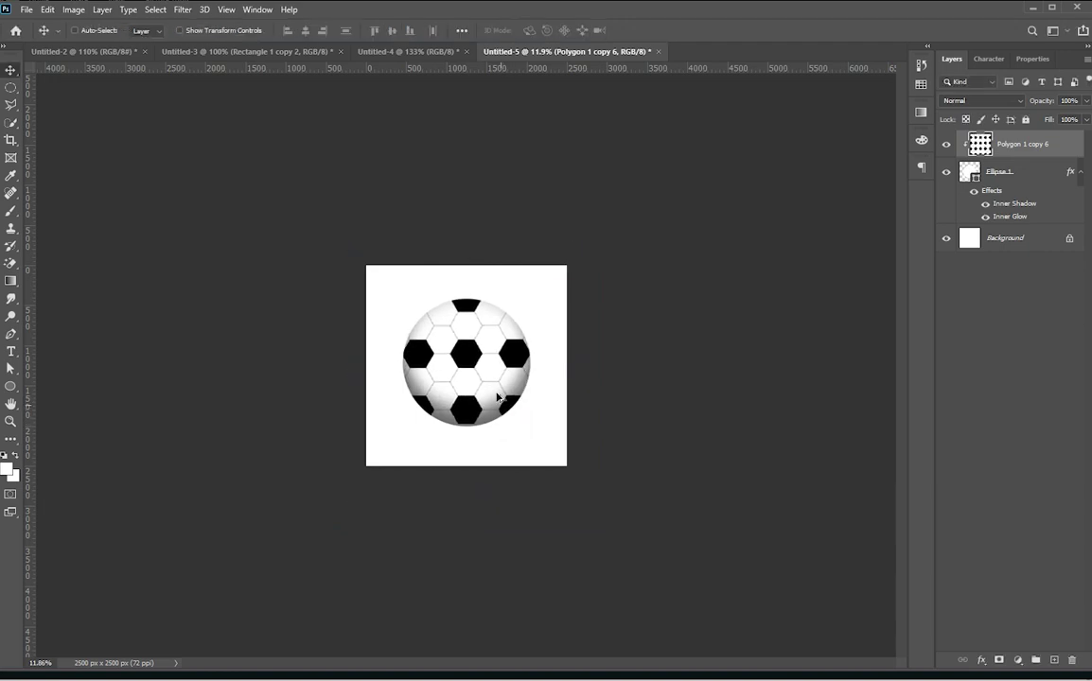
scroll(496, 397, up, 3)
scroll(496, 397, up, 4)
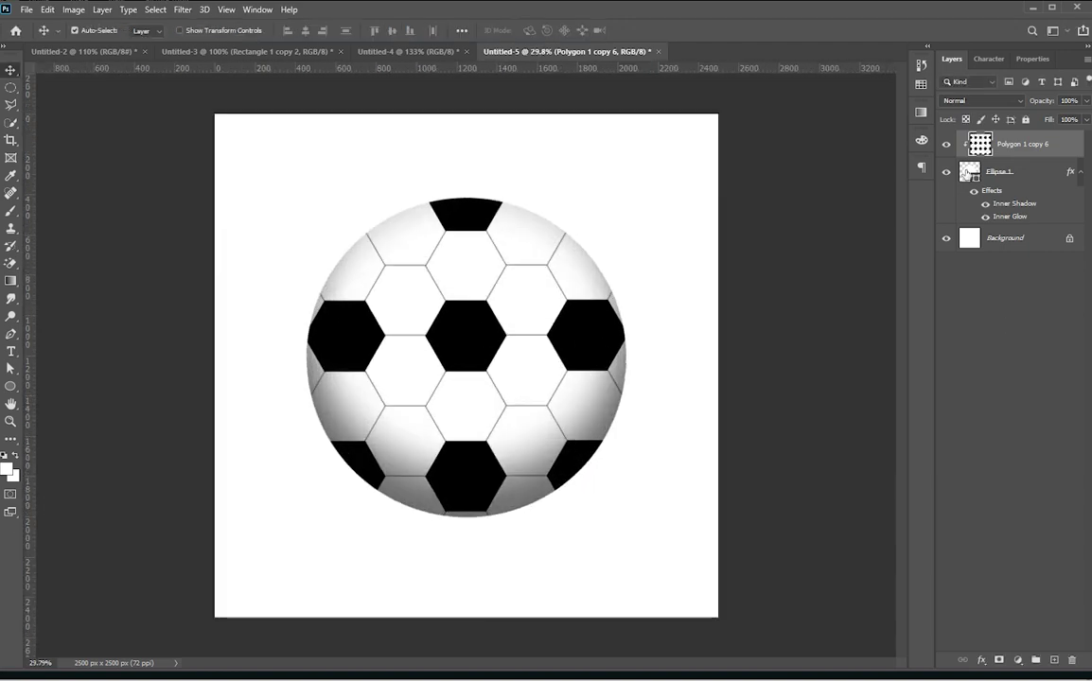
Step: Load the Ellipse 1 circle selection and apply Spherize at about 84% to the hexagon pattern
ctrl+click(969, 175)
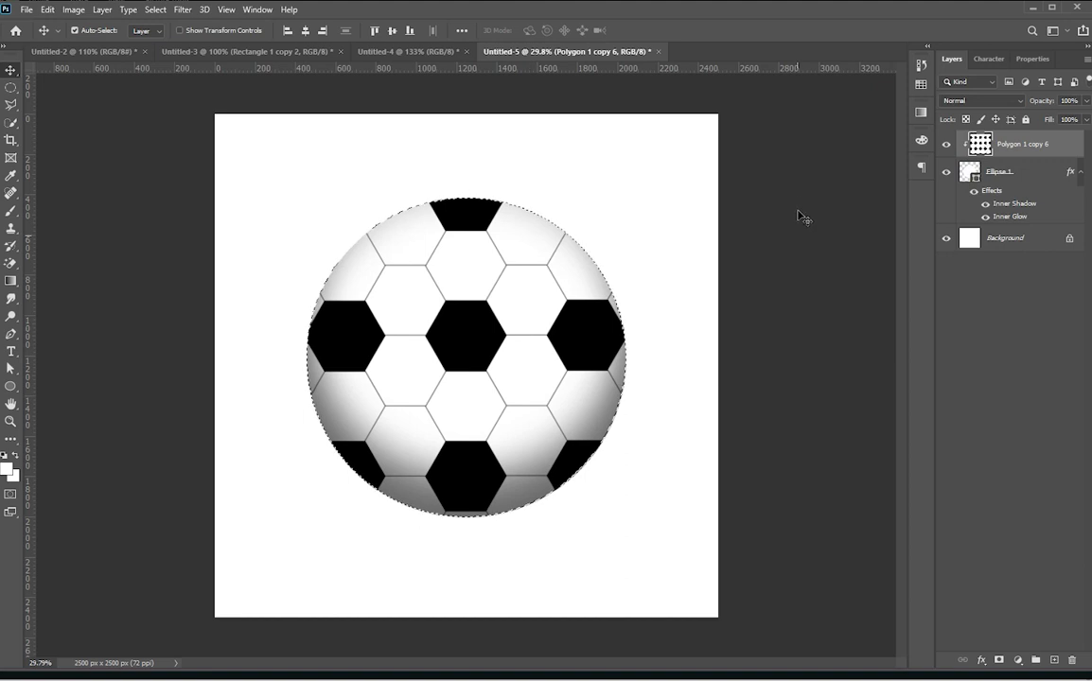
click(182, 11)
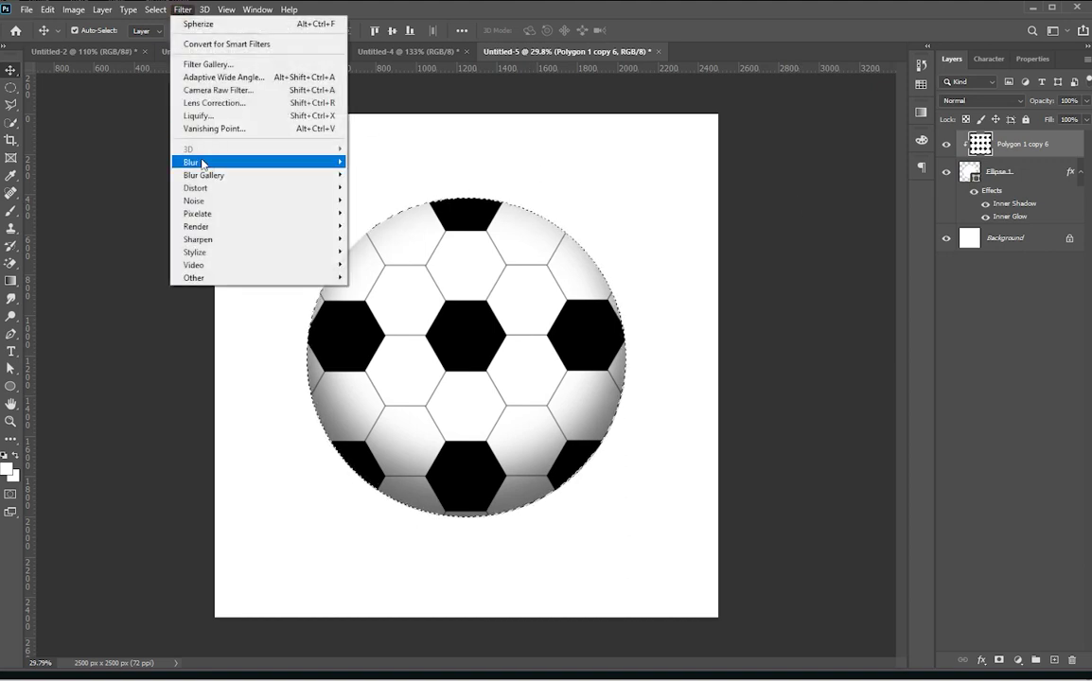
mouse_move(196, 187)
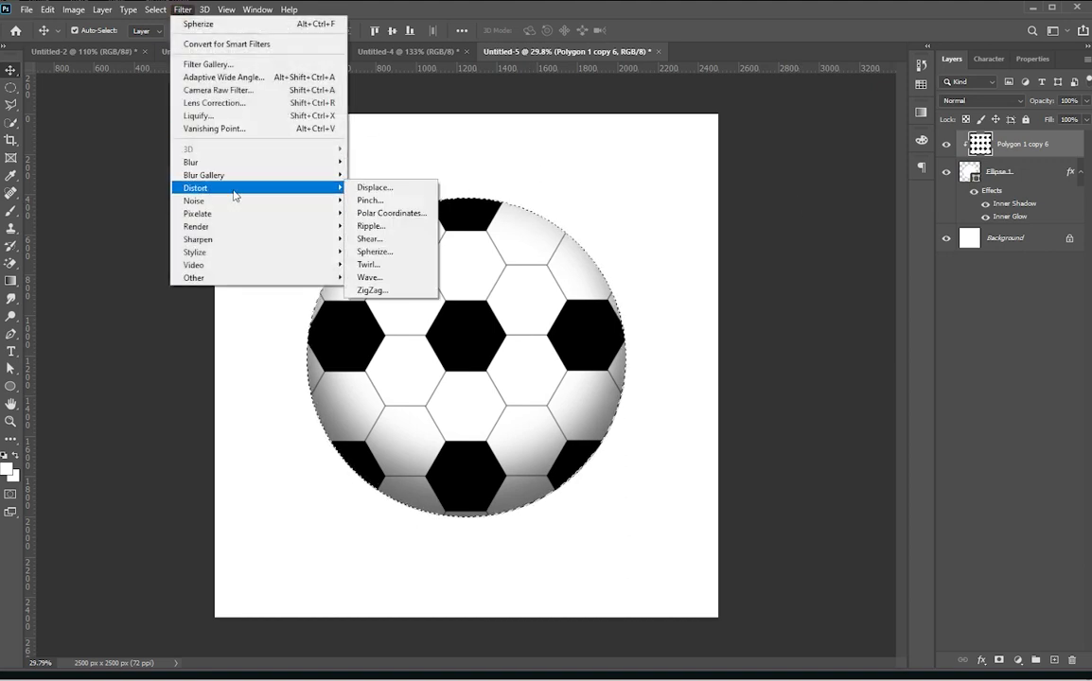
click(380, 254)
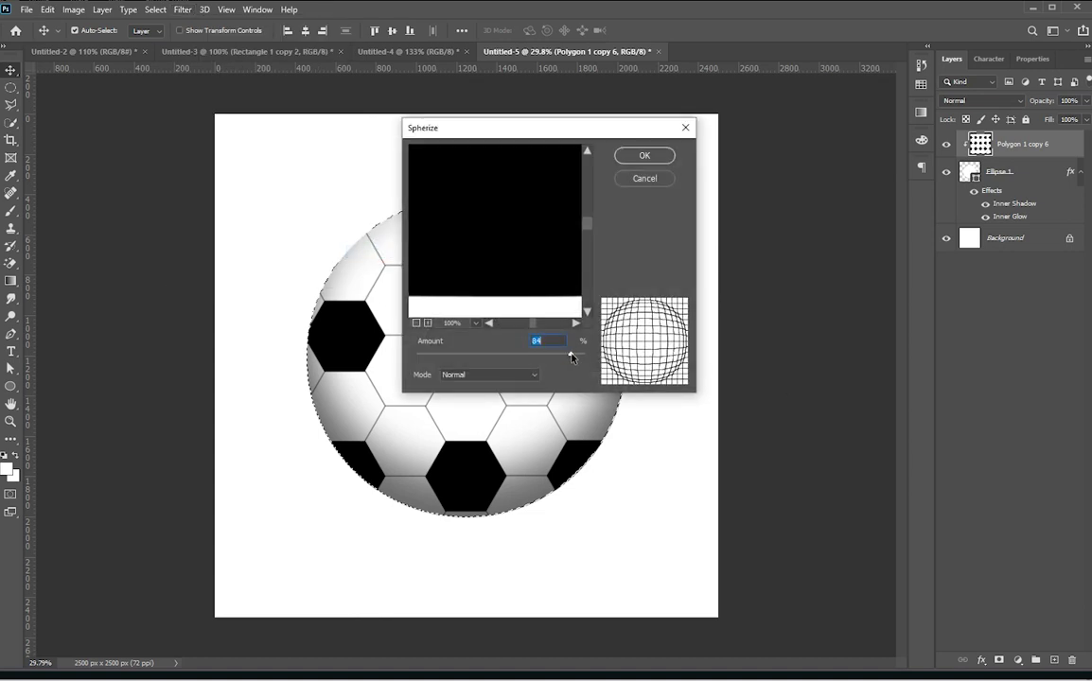
click(666, 159)
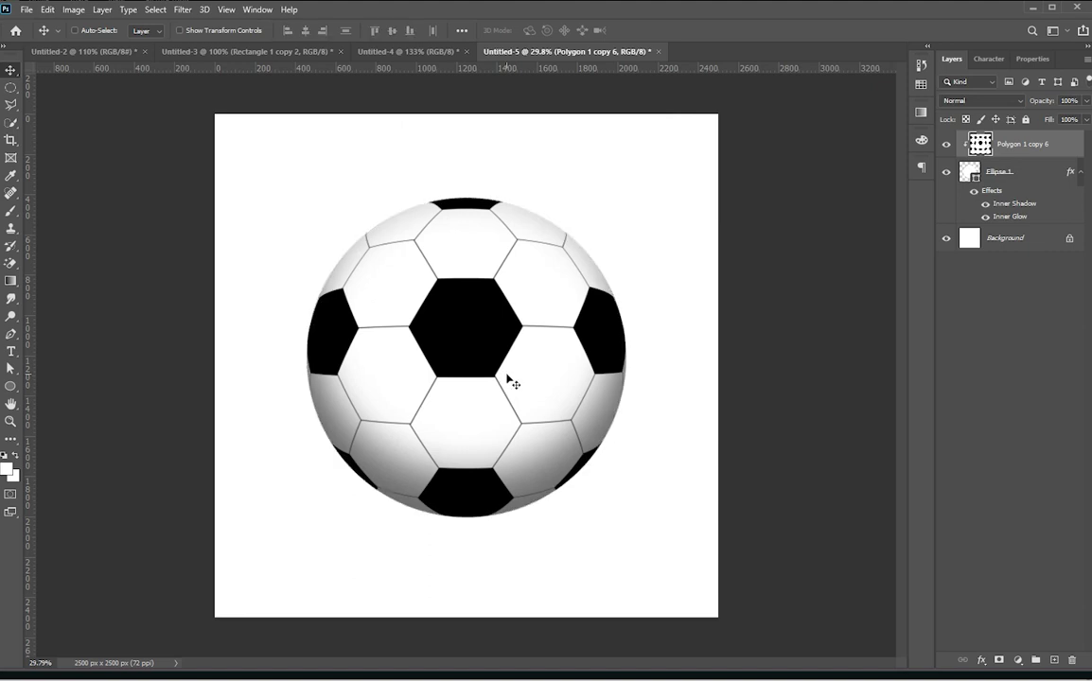
key(ctrl+t)
scroll(545, 435, down, 2)
Step: Resize the spherized pattern to roughly 102.64% and nudge it slightly upward
mouse_move(642, 566)
mouse_down()
mouse_move(625, 540)
mouse_move(646, 568)
mouse_up()
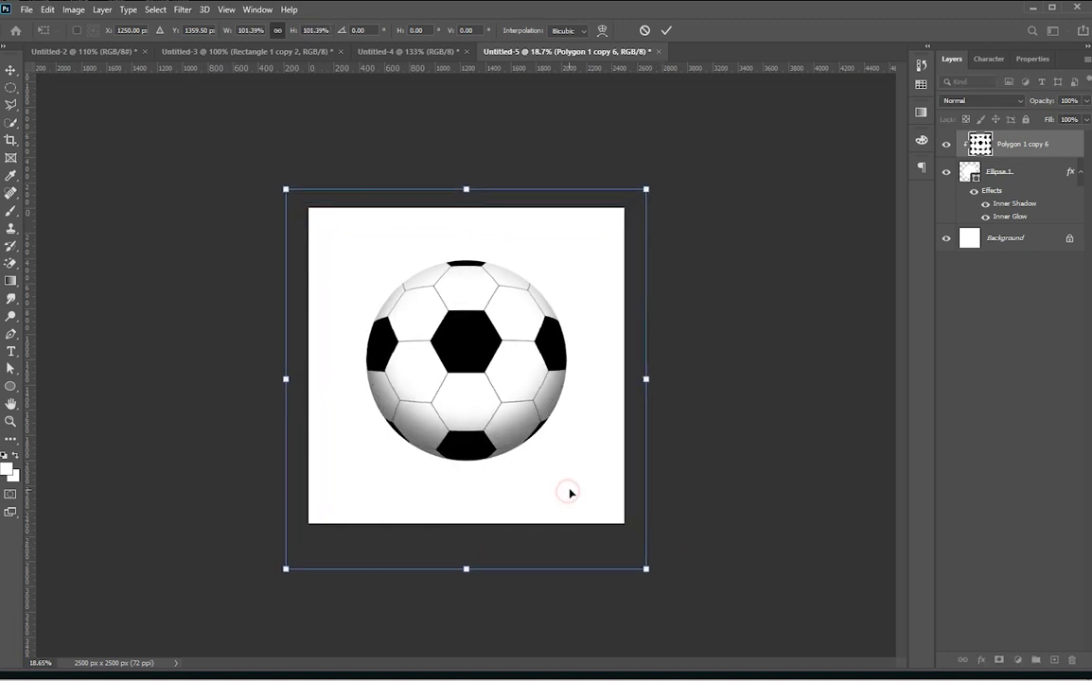
drag(569, 492, 571, 494)
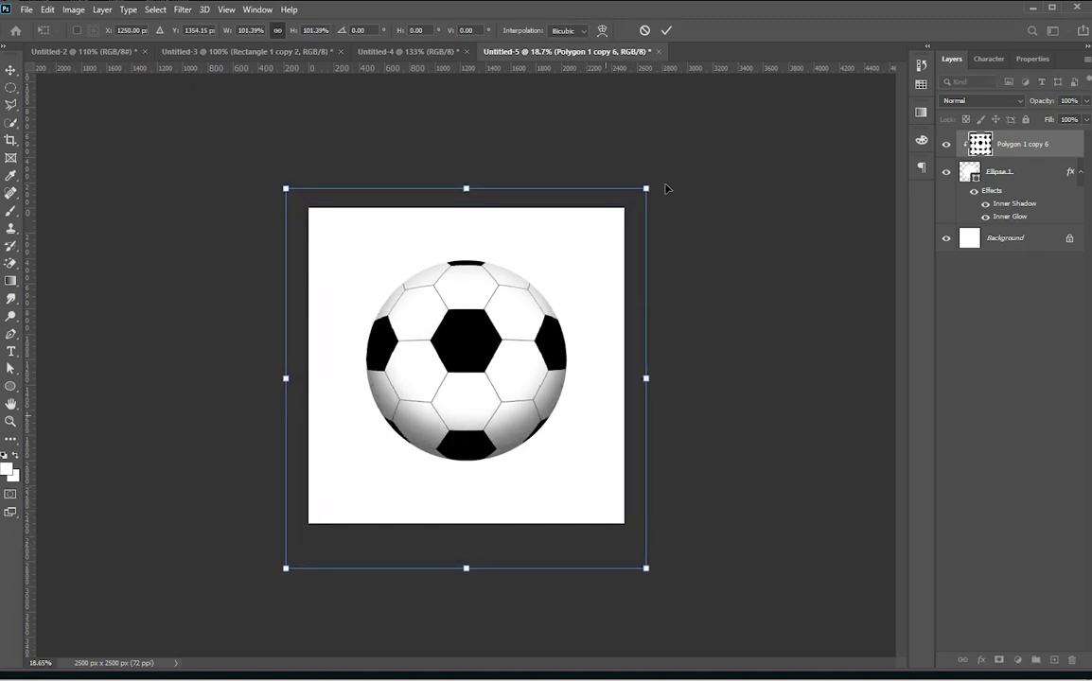
drag(645, 187, 648, 185)
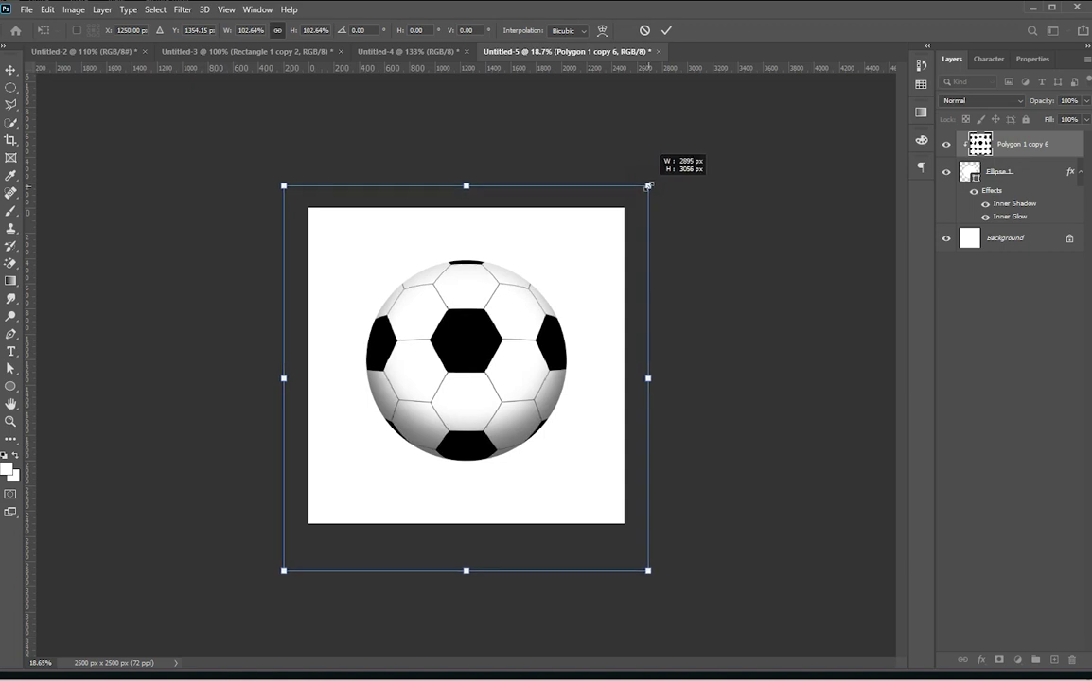